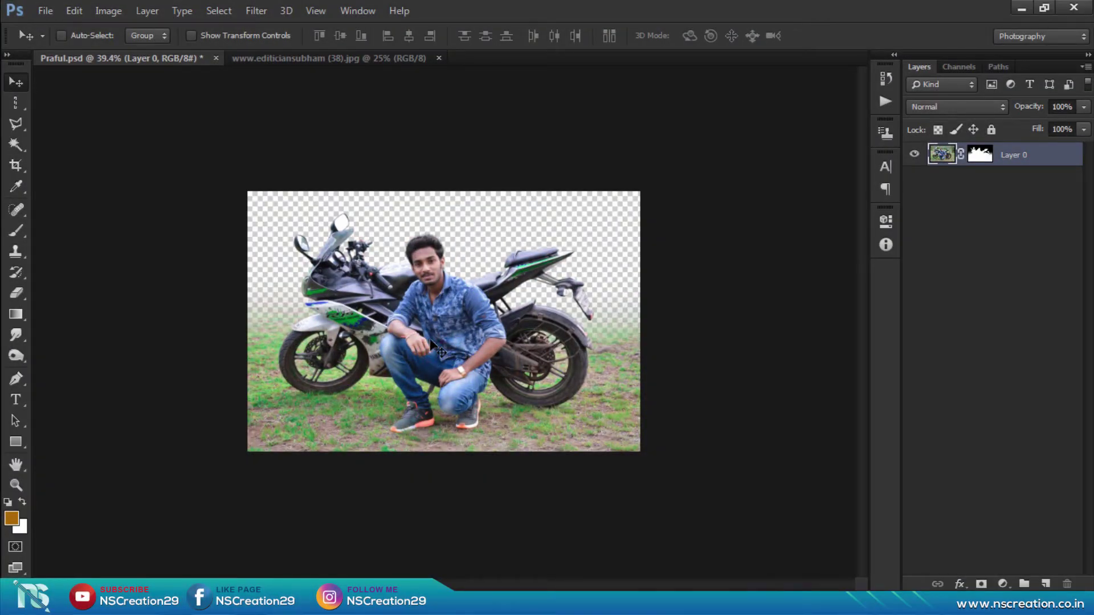
- Crop-extend the canvas upward to about 1270 px tall, adding transparent space above the biker
scroll(433, 342, down, 1)
scroll(433, 342, down, 1)
scroll(433, 342, up, 1)
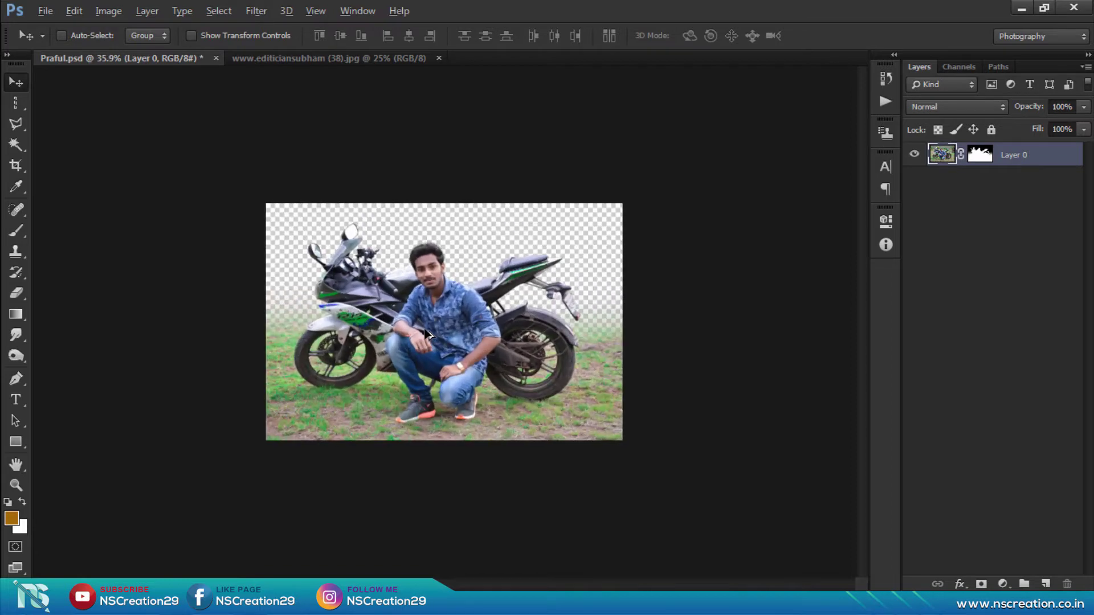
scroll(433, 341, up, 1)
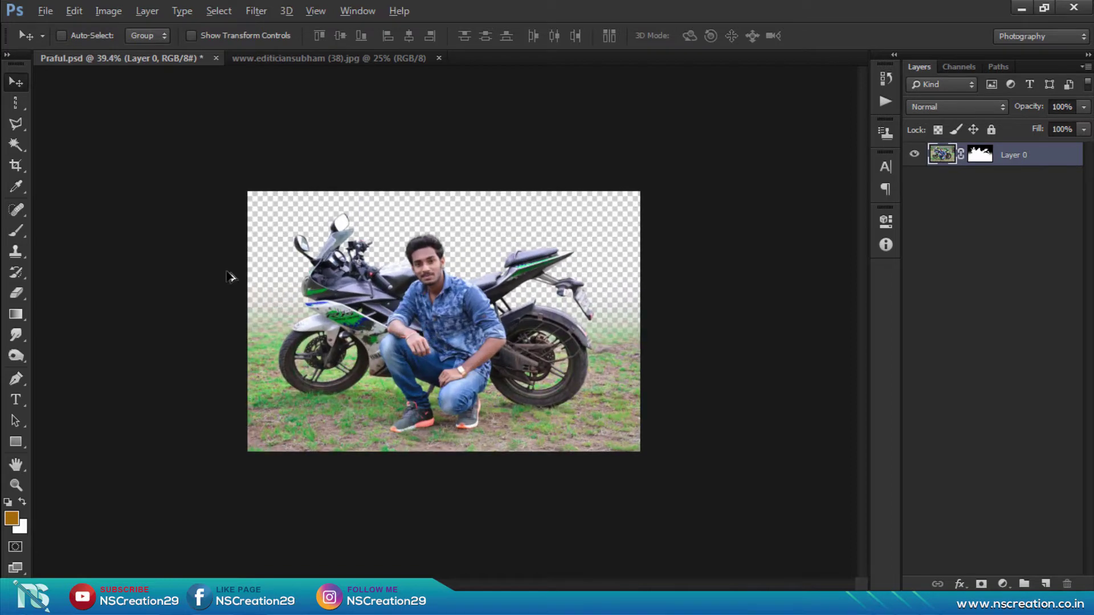
click(16, 166)
drag(446, 189, 445, 118)
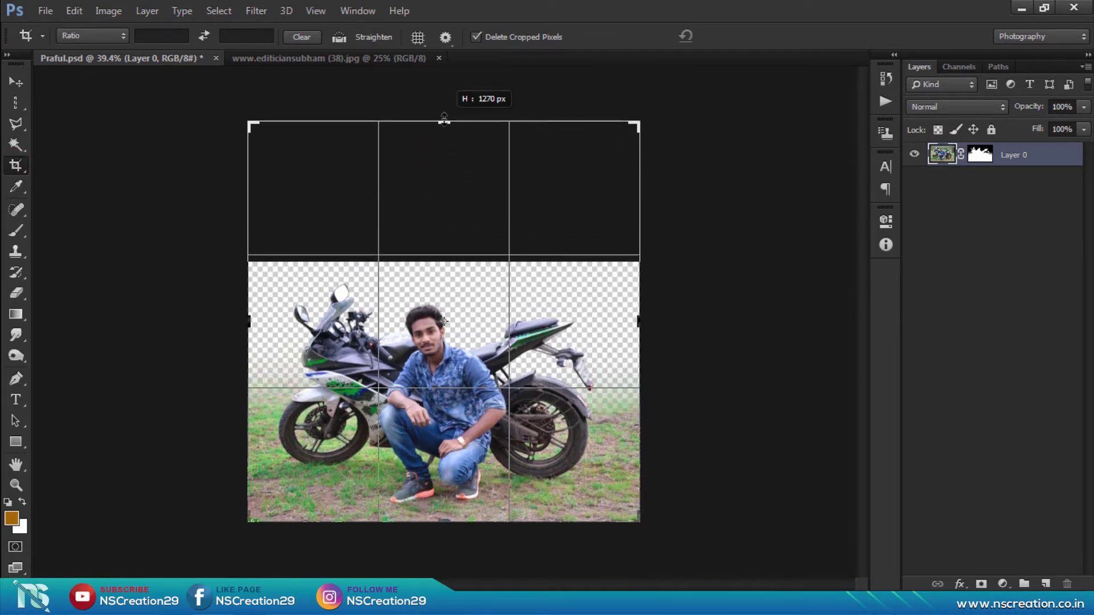
drag(444, 118, 444, 118)
click(739, 36)
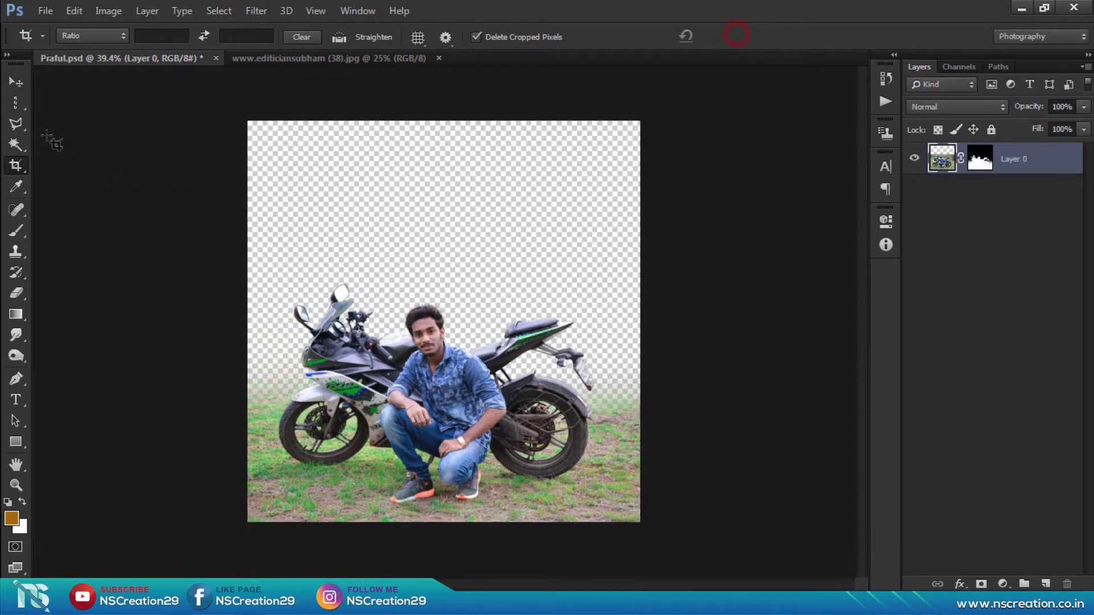
- Bring the cloudy landscape into Praful.psd as Layer 1, placed beneath the biker layer
click(16, 82)
click(305, 59)
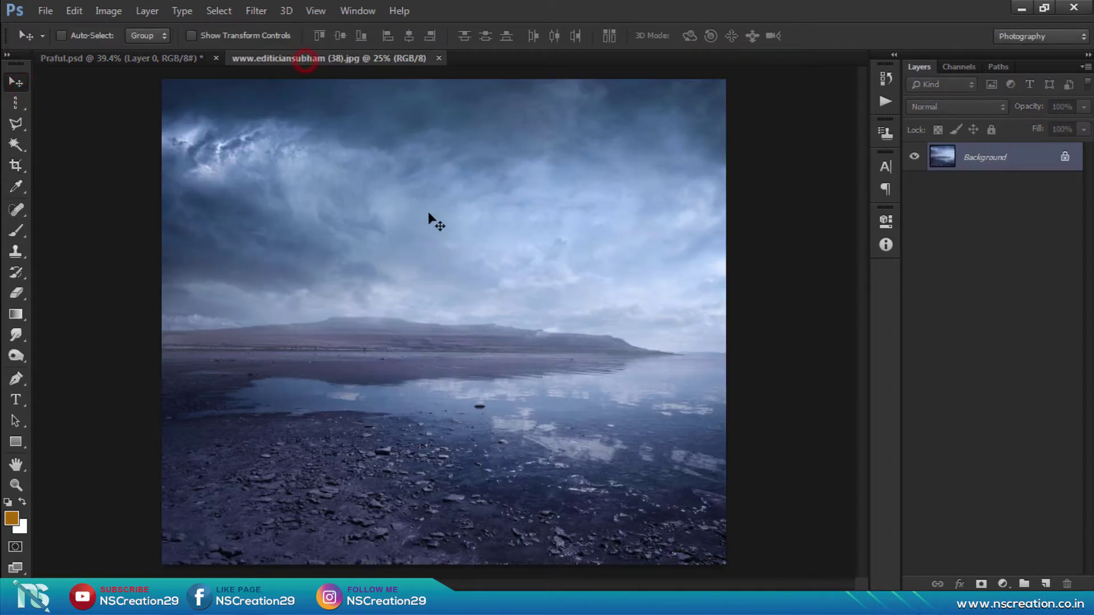
drag(190, 63, 290, 109)
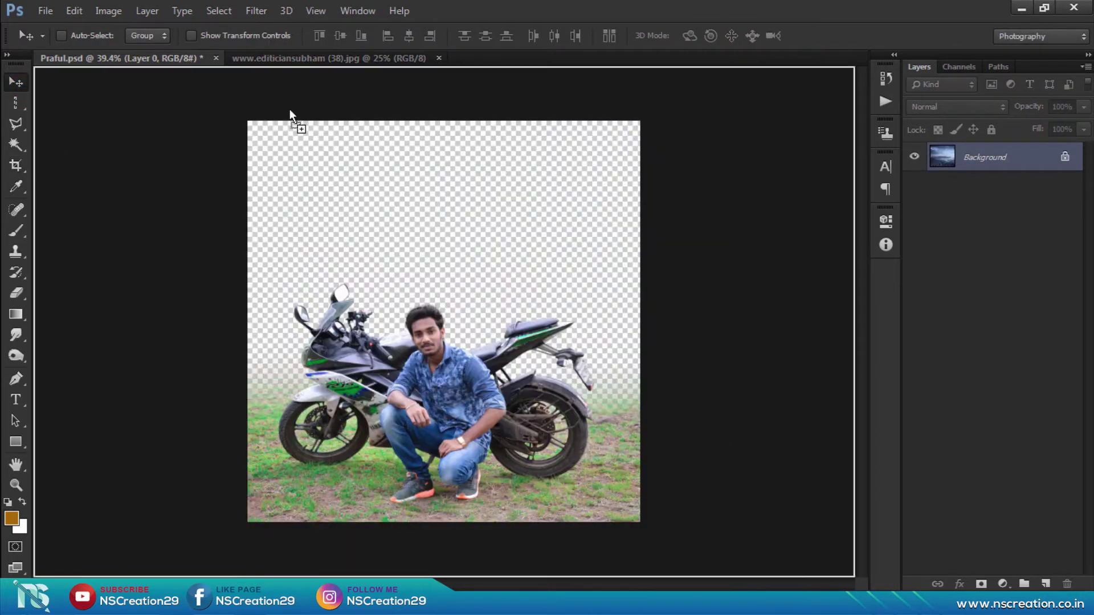
drag(385, 155, 436, 202)
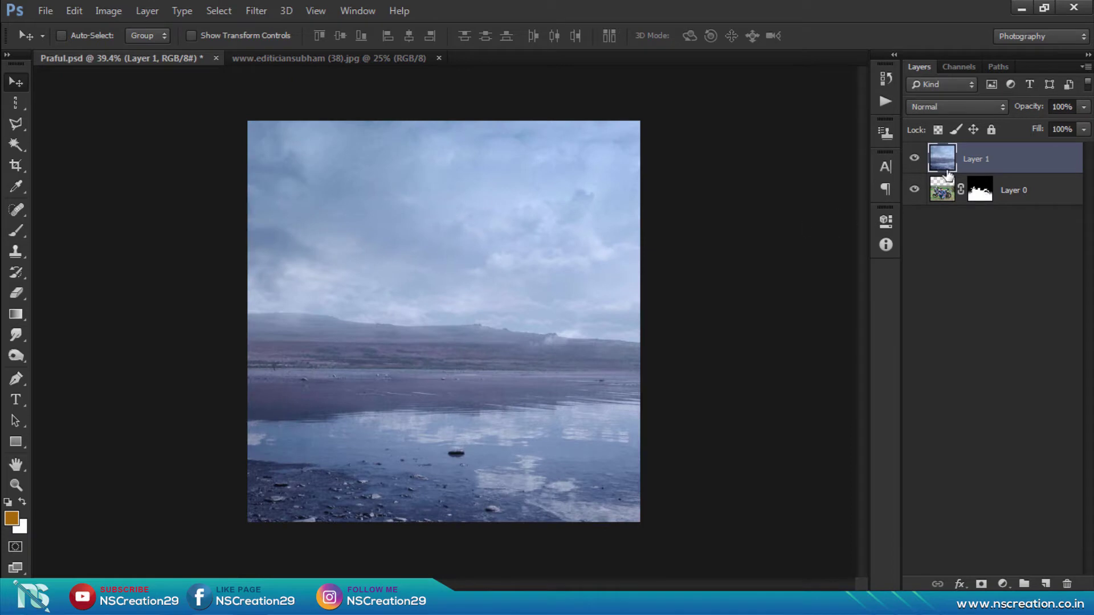
drag(948, 175, 945, 206)
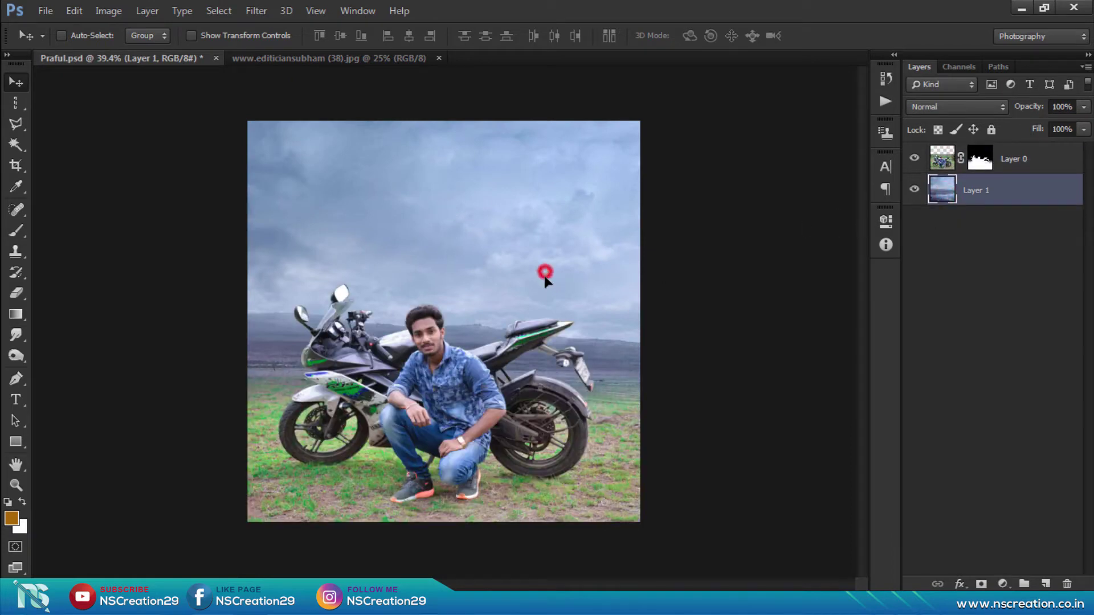
- Reposition the sky background within the canvas so the hills show
drag(545, 279, 502, 300)
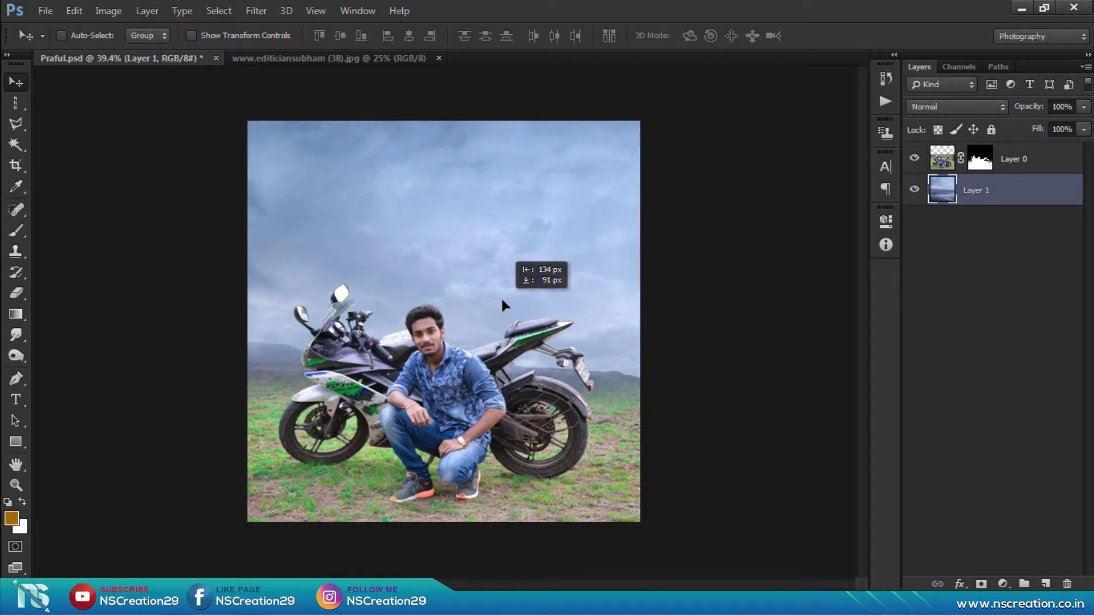
drag(502, 301, 500, 290)
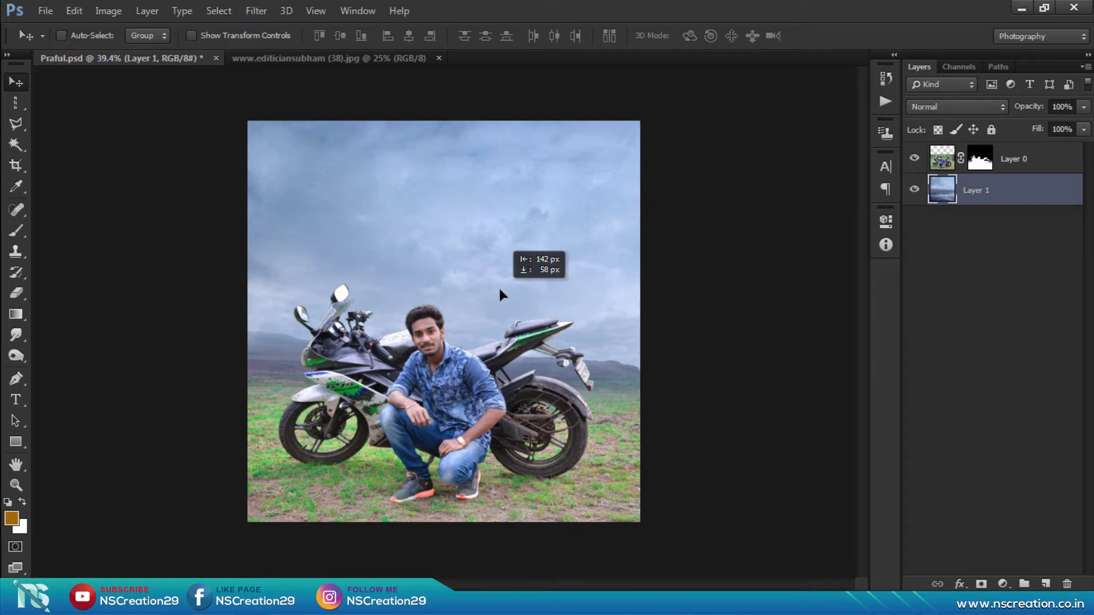
drag(499, 290, 473, 288)
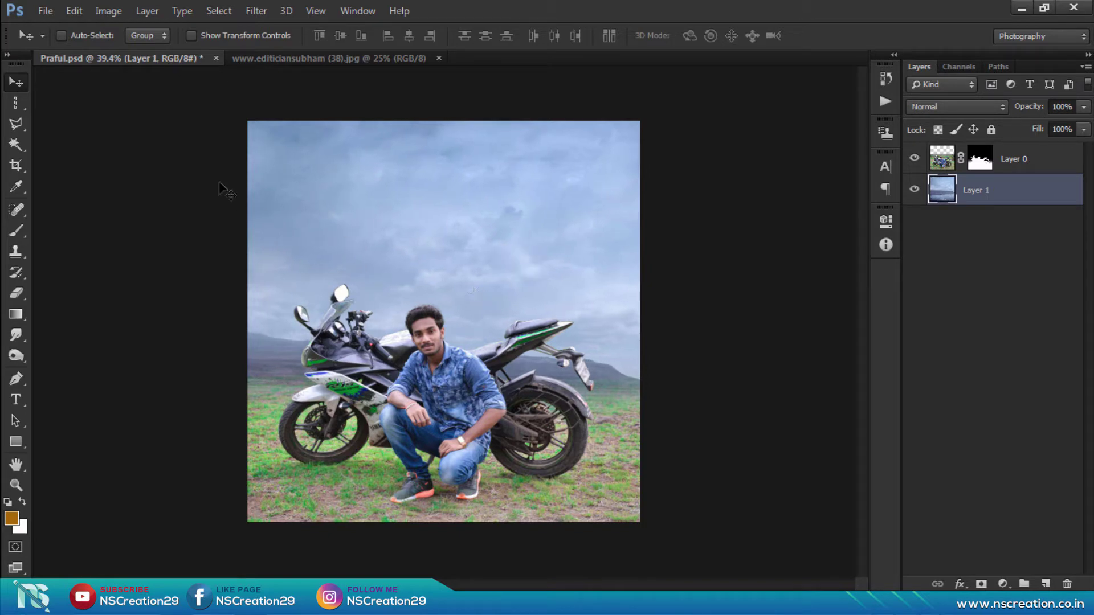
- Close the landscape image and select the landscape background layer
click(438, 58)
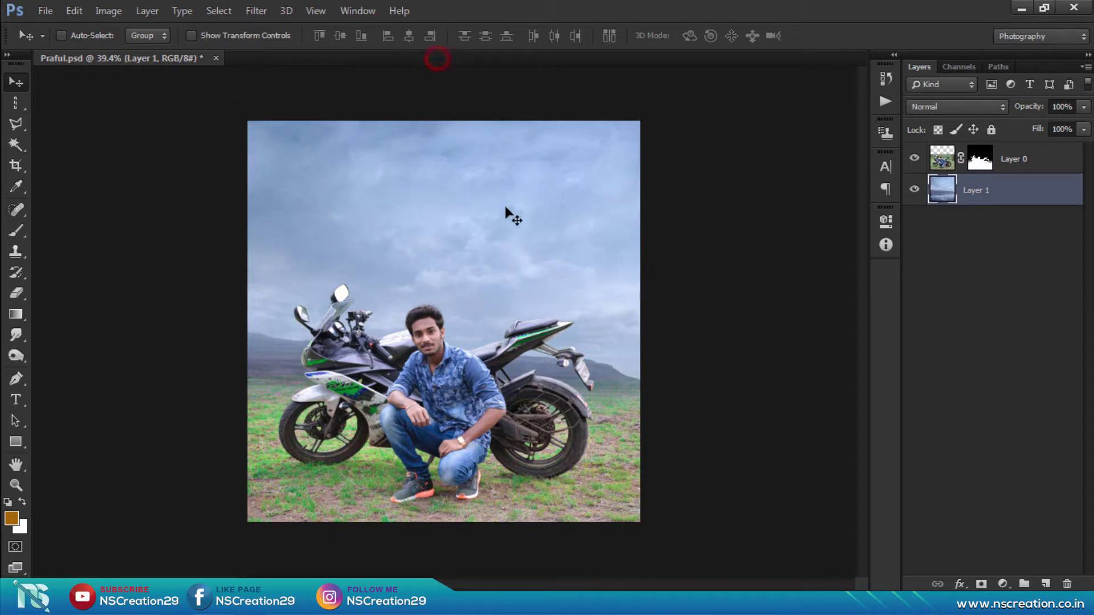
click(533, 246)
click(946, 161)
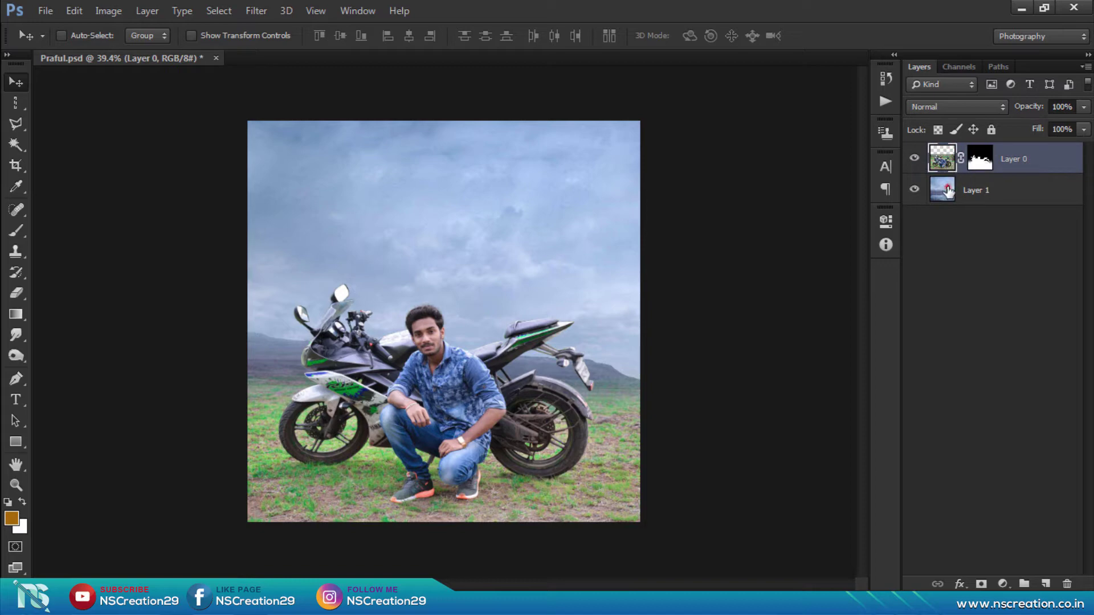
click(945, 191)
- Add a Color Balance layer shifting midtones +39 toward green, toggling it to compare
click(1004, 584)
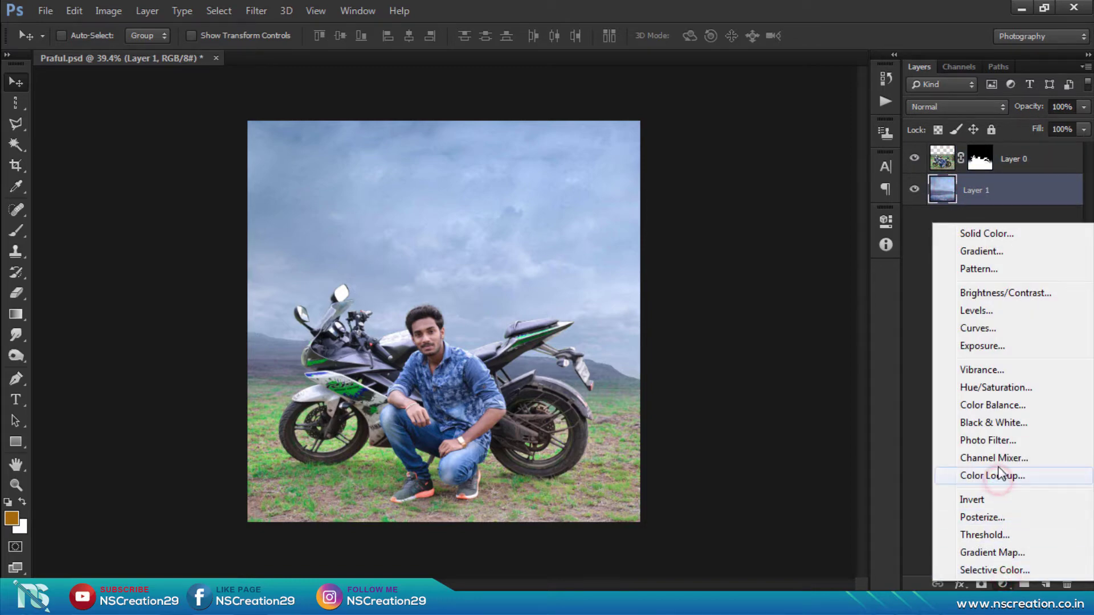
click(994, 406)
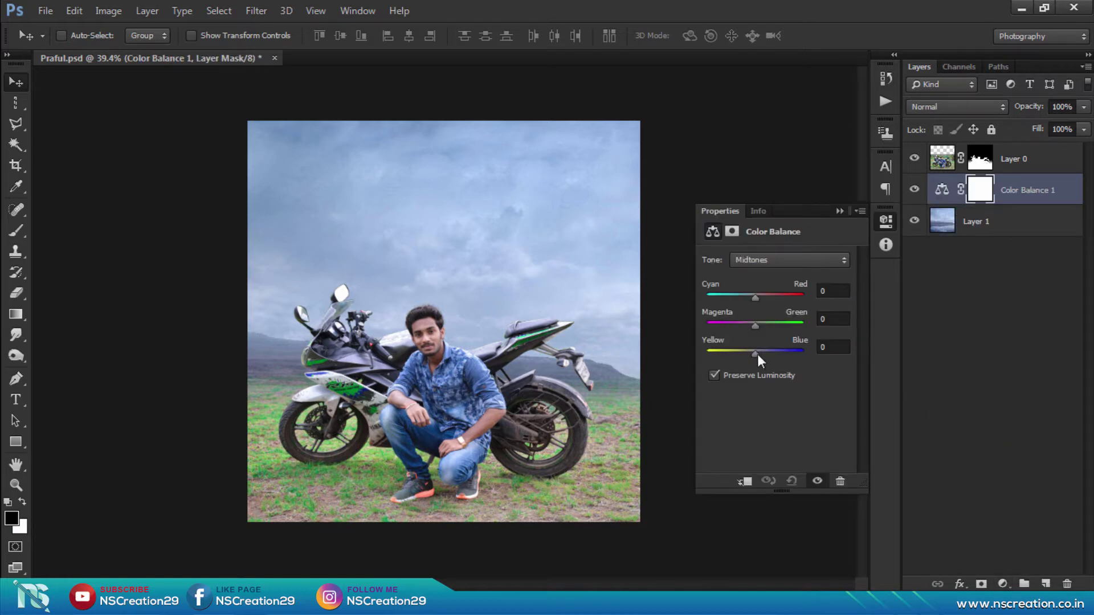
drag(758, 327, 764, 328)
click(839, 211)
click(913, 190)
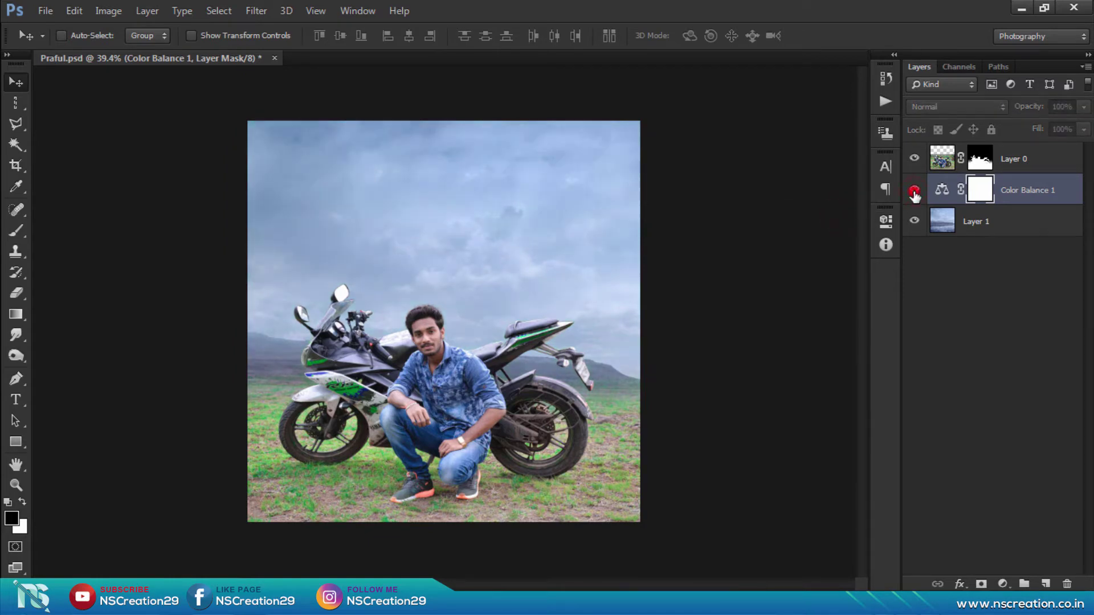
click(914, 191)
click(914, 190)
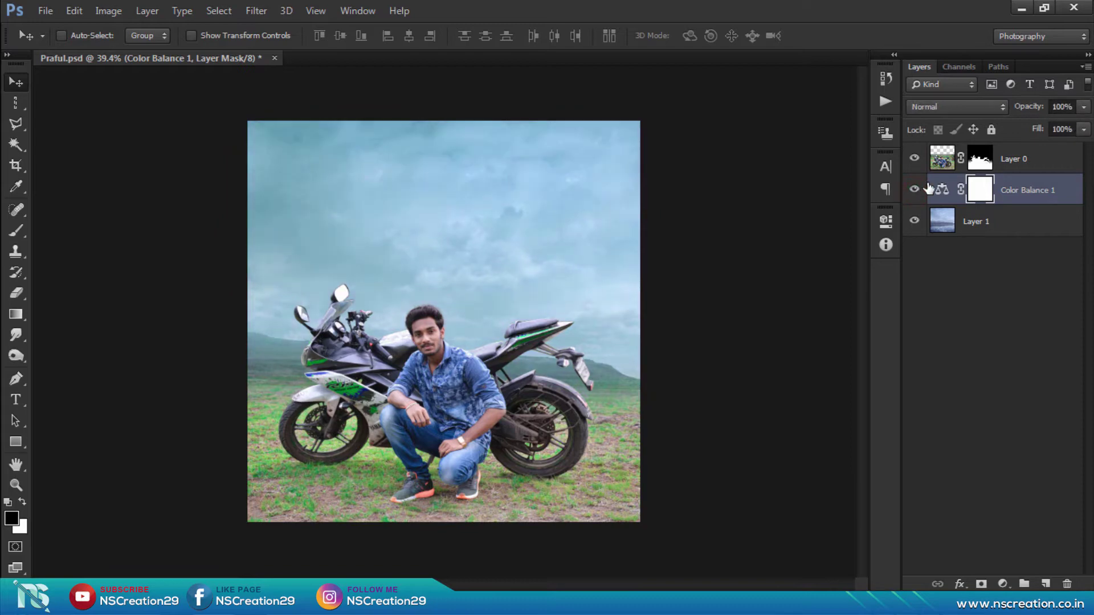
- Add a Color Balance layer clipped to Layer 0 with midtones -11 cyan and +13 blue
click(942, 163)
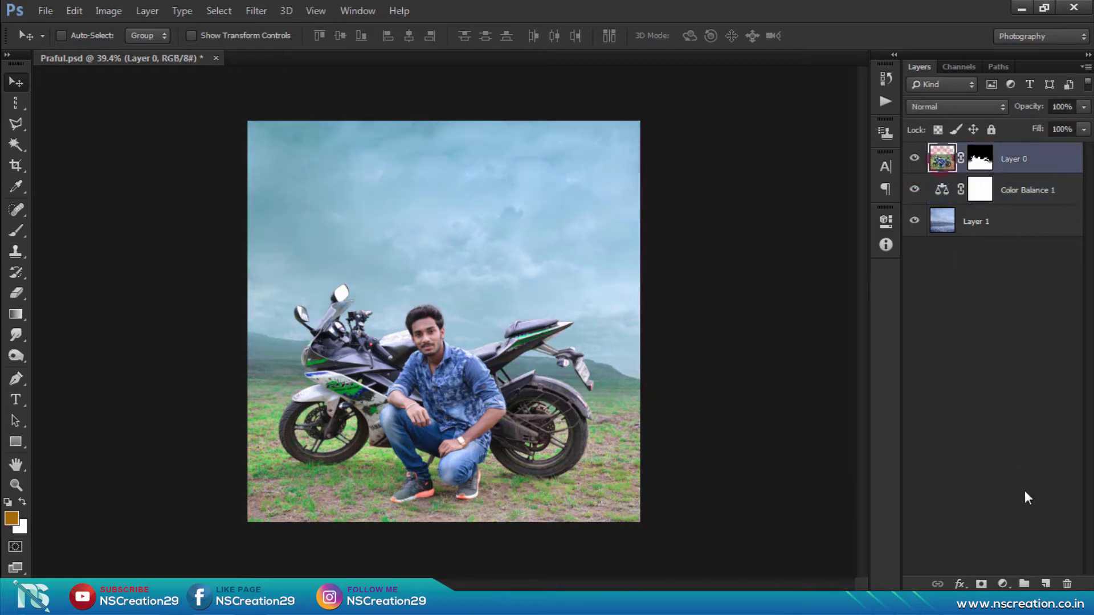
click(1002, 584)
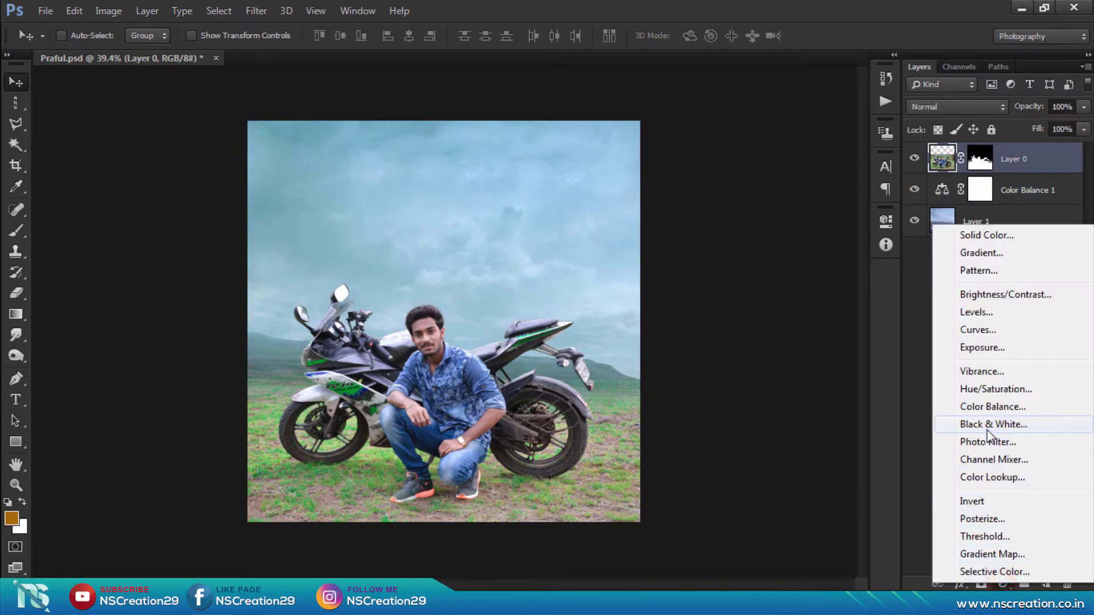
click(986, 408)
click(746, 482)
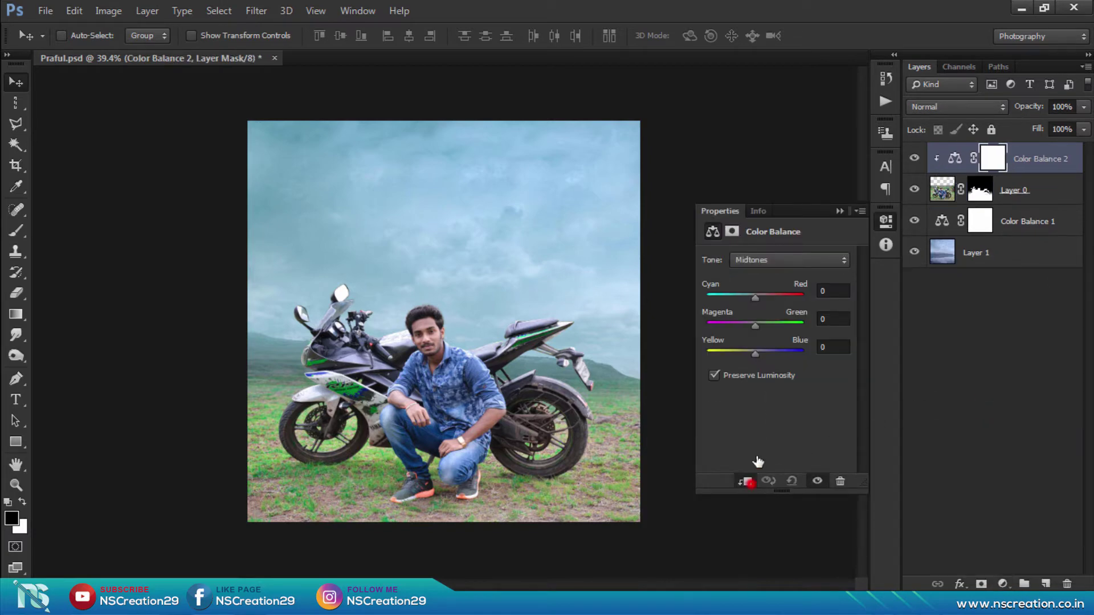
drag(755, 354, 763, 357)
drag(755, 297, 750, 298)
- Toggle the new colour balance to compare, then select Color Balance 2
click(838, 211)
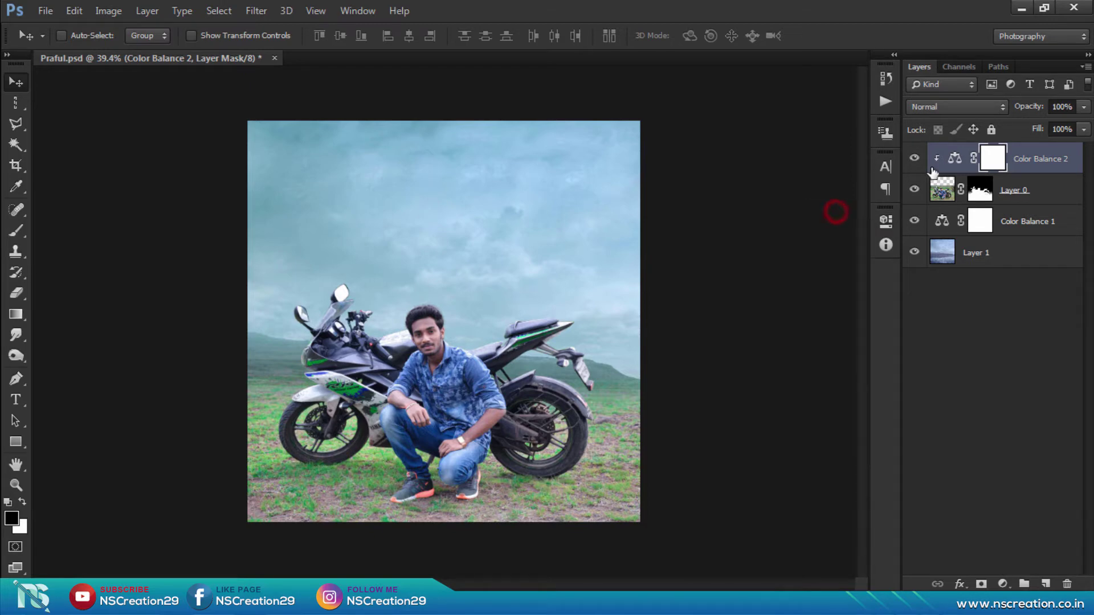
click(915, 159)
click(916, 160)
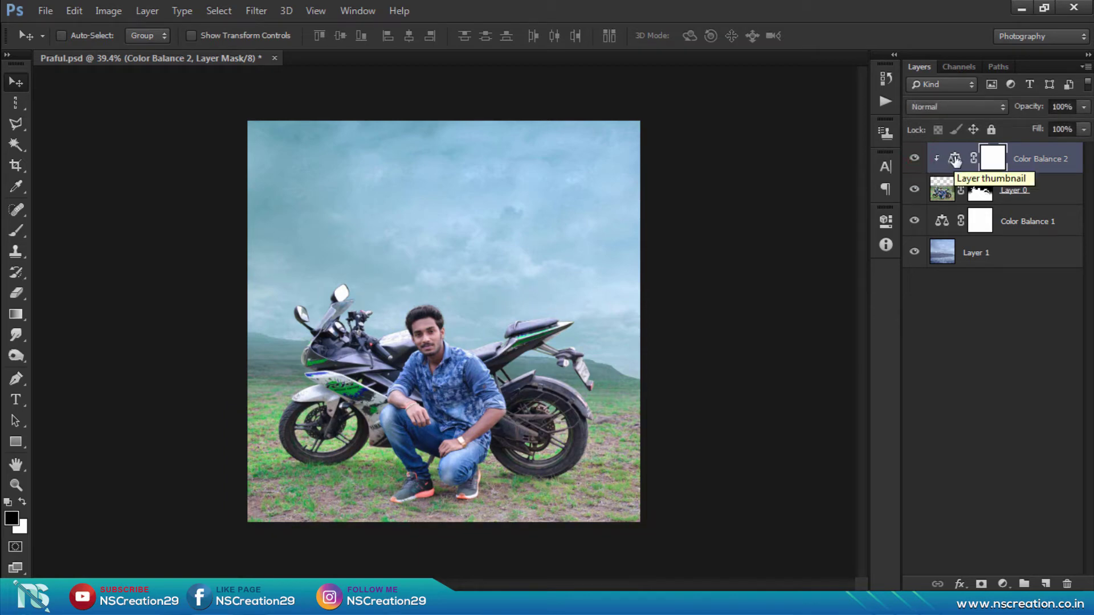
click(955, 158)
click(1004, 583)
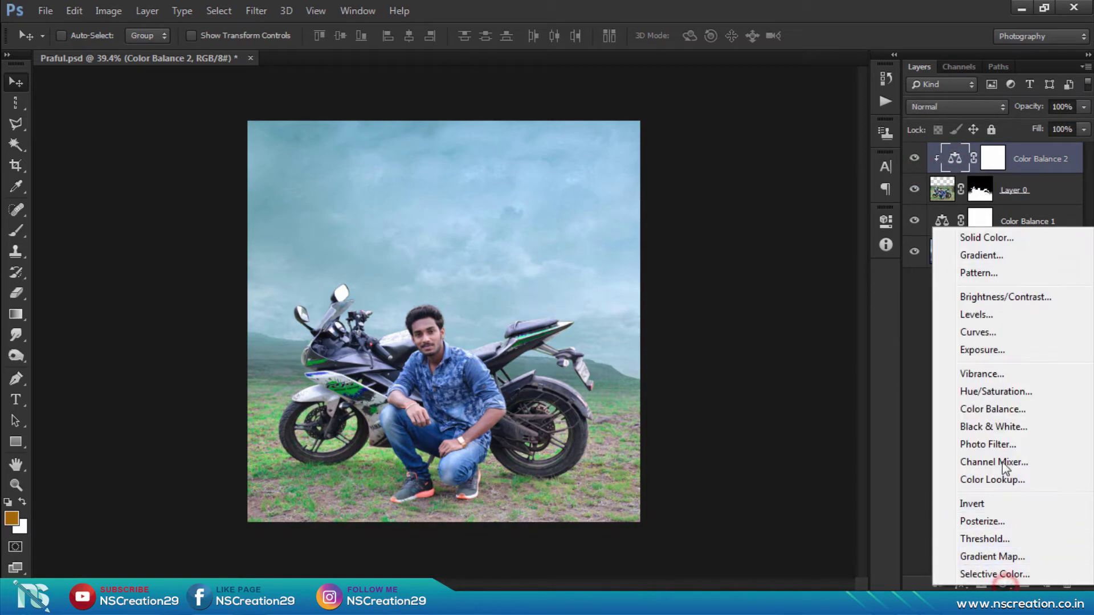
- Add a Brightness/Contrast layer clipped to the biker with brightness lowered to -79
click(987, 301)
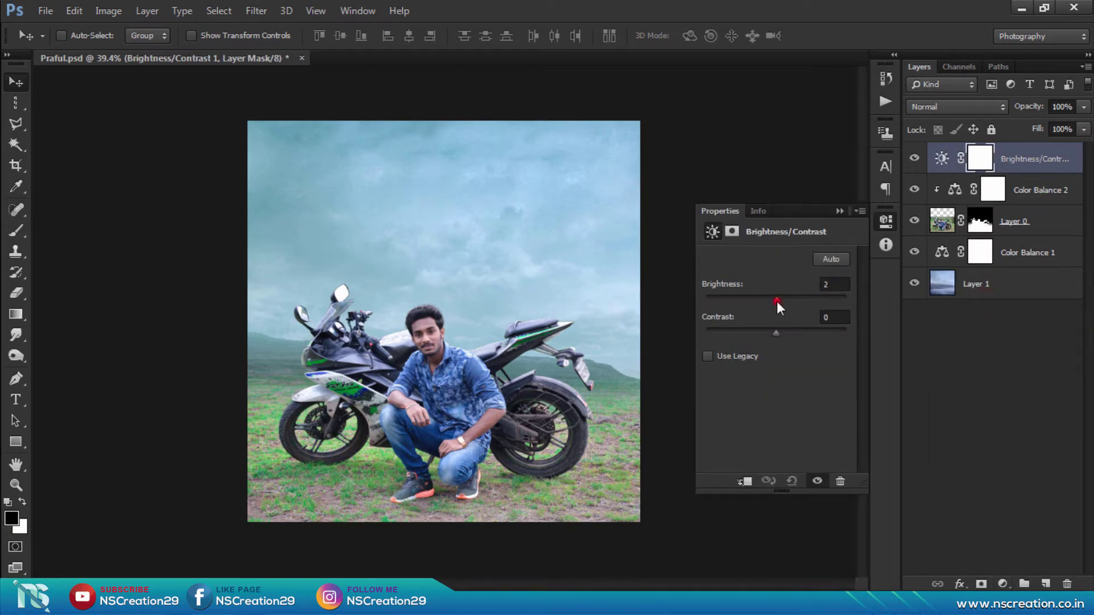
drag(778, 301, 768, 302)
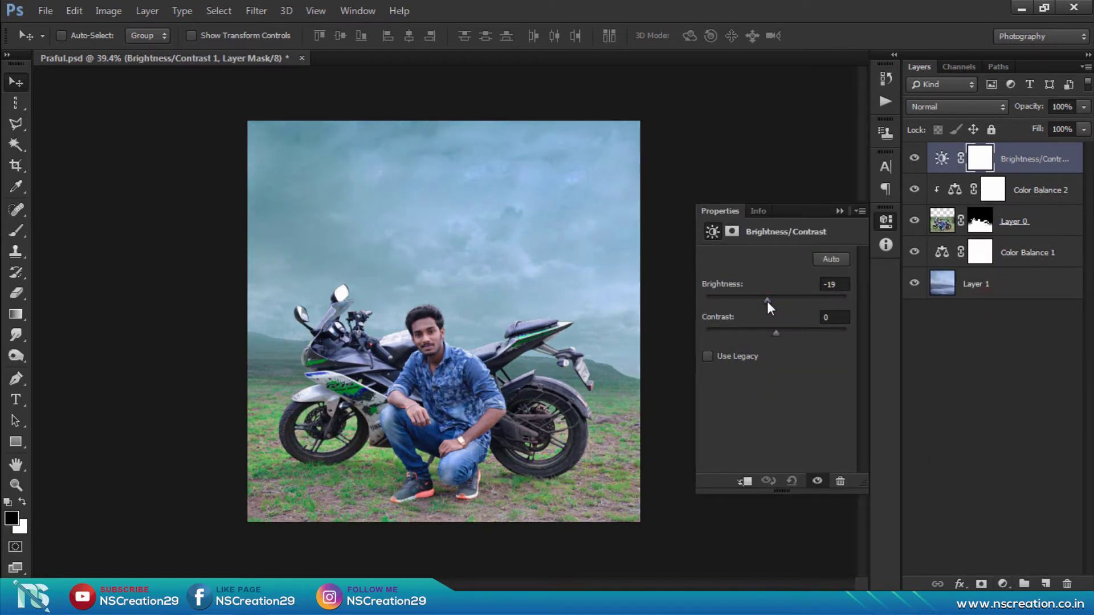
click(745, 482)
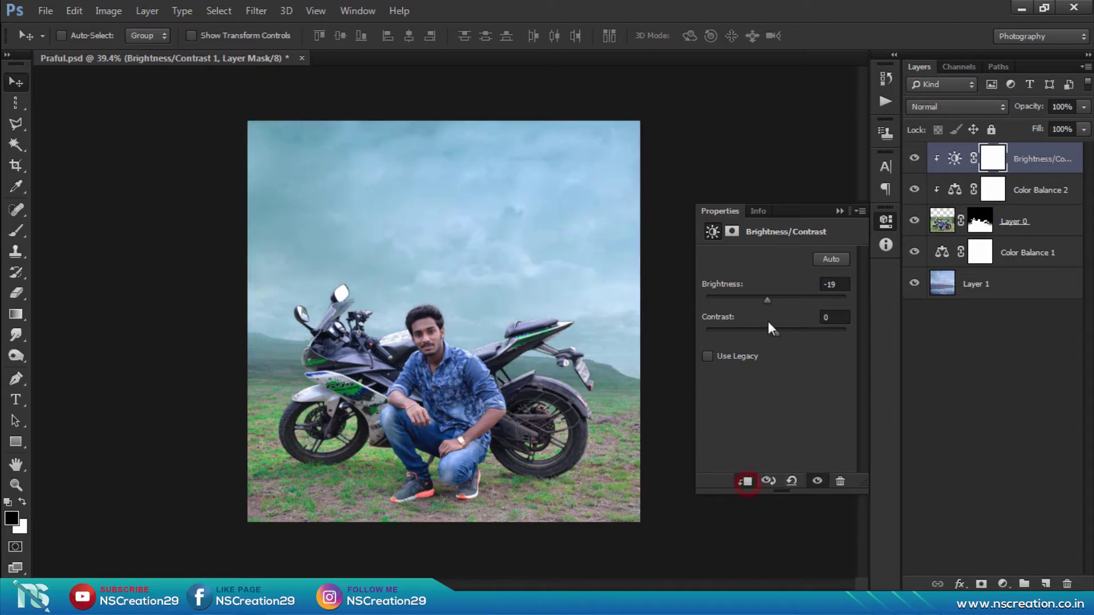
drag(765, 303, 747, 303)
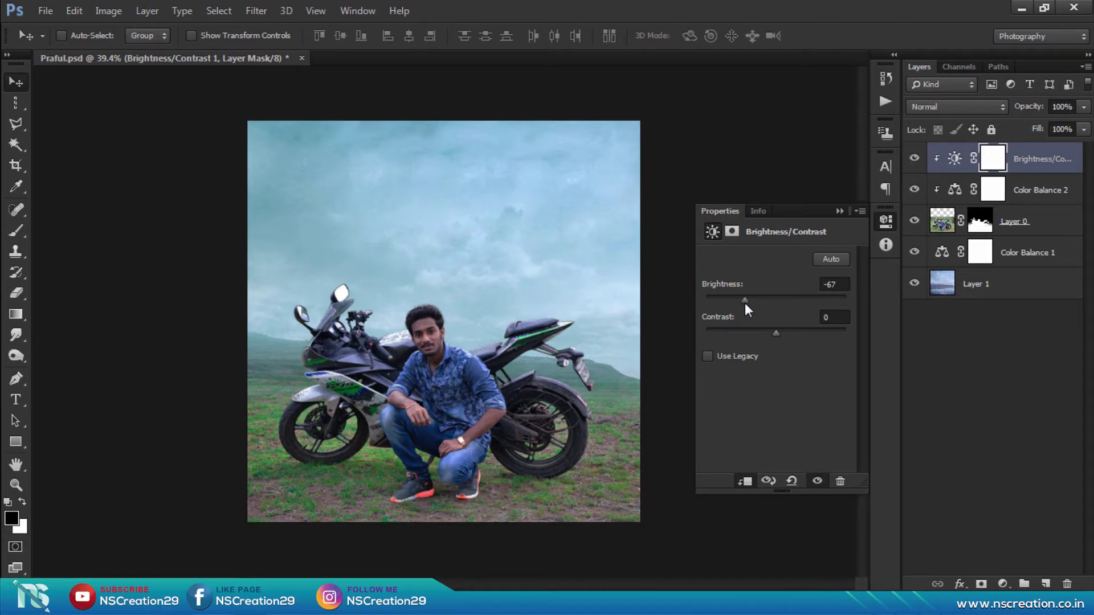
drag(744, 302, 740, 305)
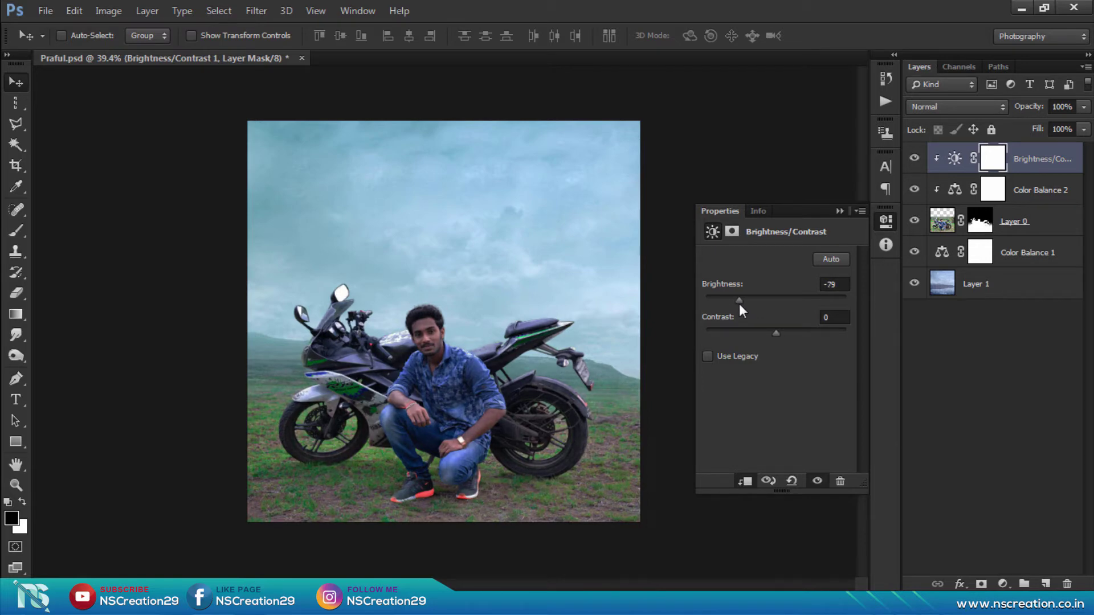
click(837, 210)
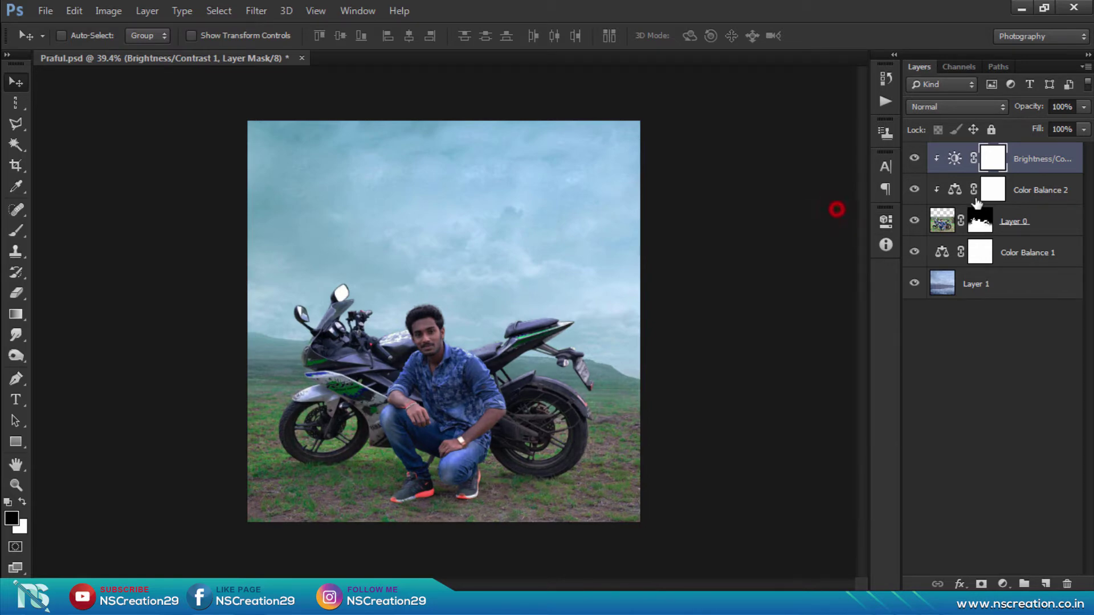
- Set up the brush with 74% opacity, 75% flow and about 300 px size
click(16, 230)
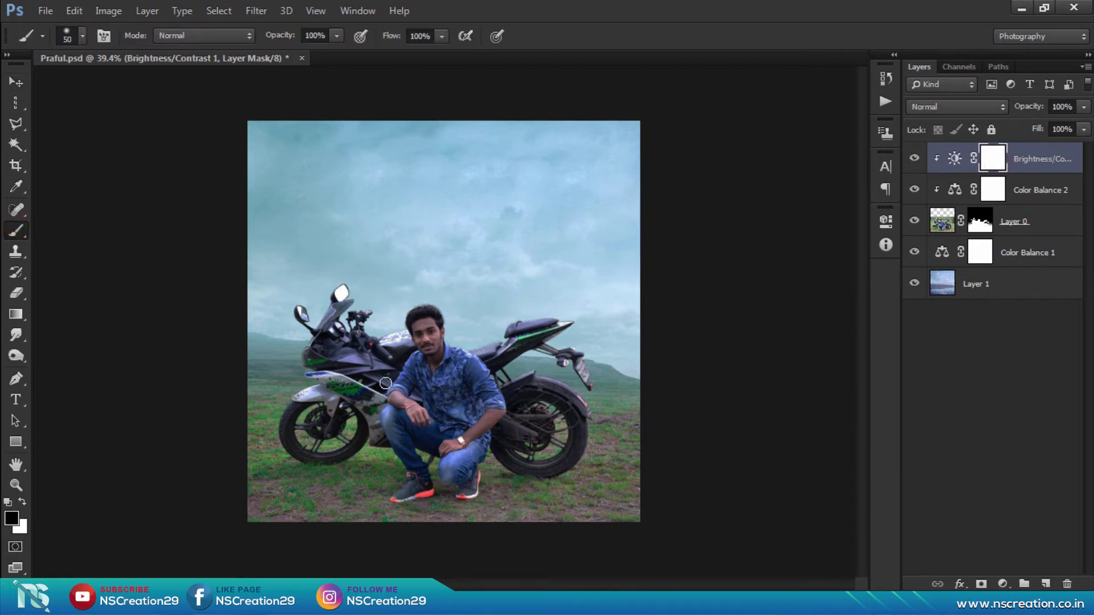
key(bracketright)
key(bracketright)
key(bracketright)
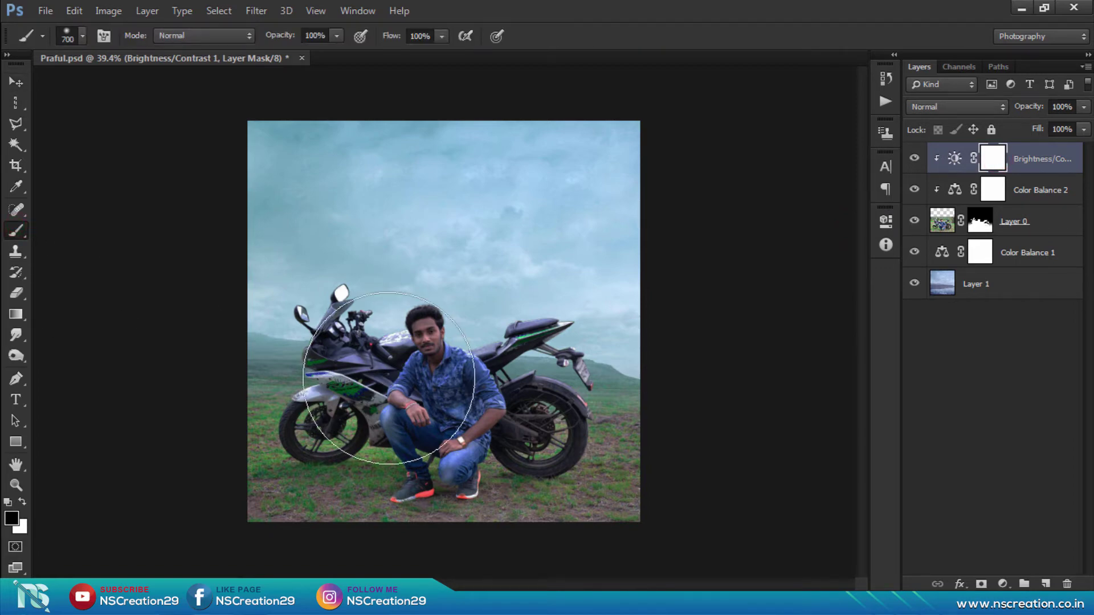
key(bracketleft)
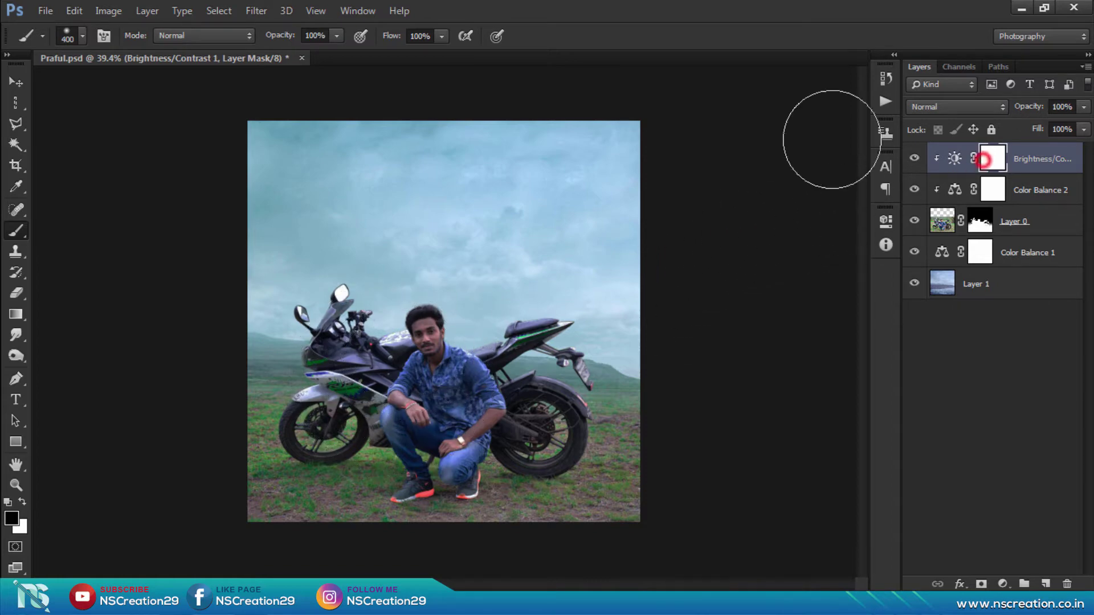
drag(274, 37, 259, 36)
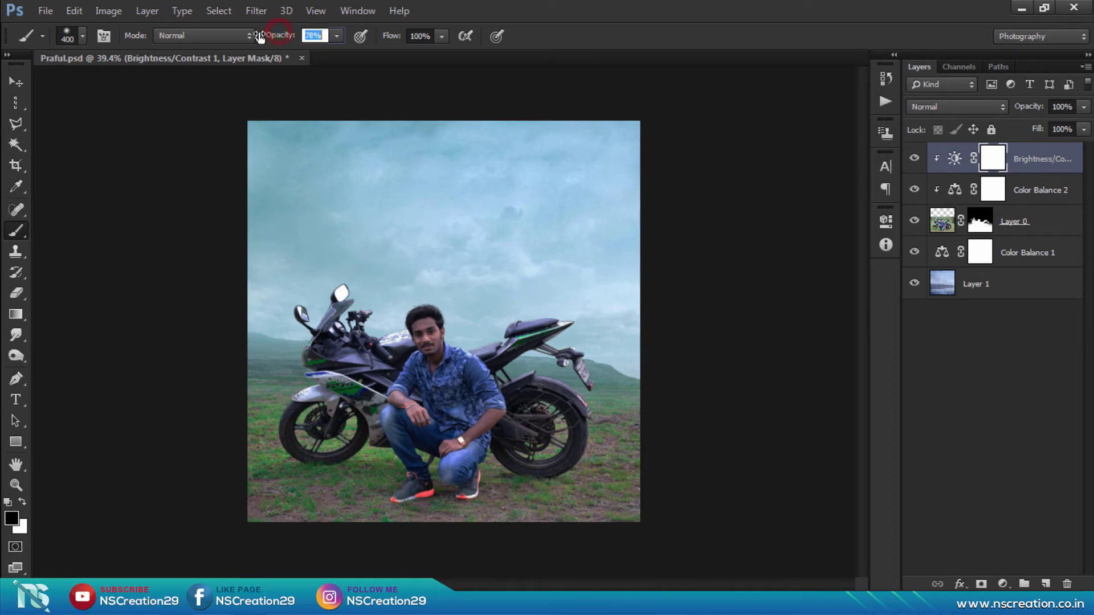
drag(380, 38, 370, 39)
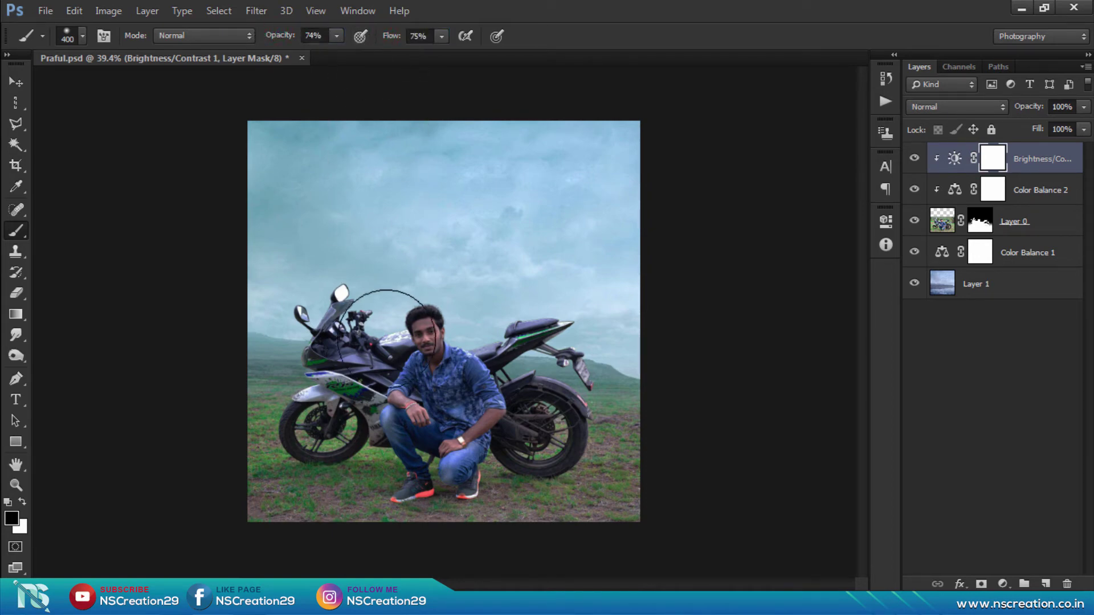
key(bracketleft)
- Paint the Brightness/Contrast mask over the windscreen, head, body, seat, tail and elbow
mouse_move(369, 291)
mouse_down()
mouse_move(360, 321)
mouse_move(434, 306)
mouse_move(416, 303)
mouse_move(375, 337)
mouse_up()
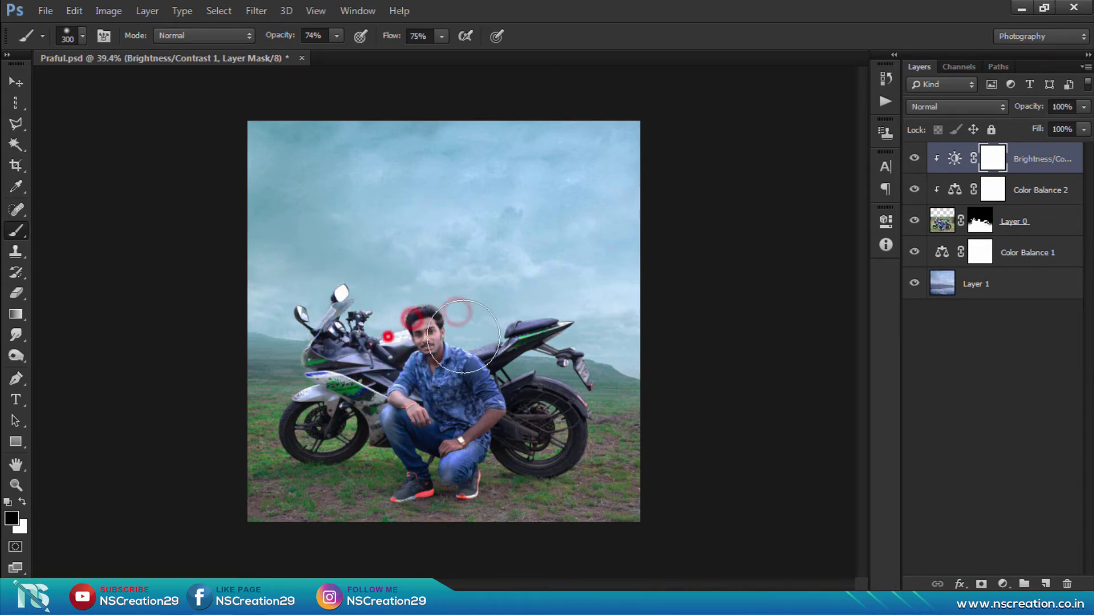
drag(314, 303, 293, 278)
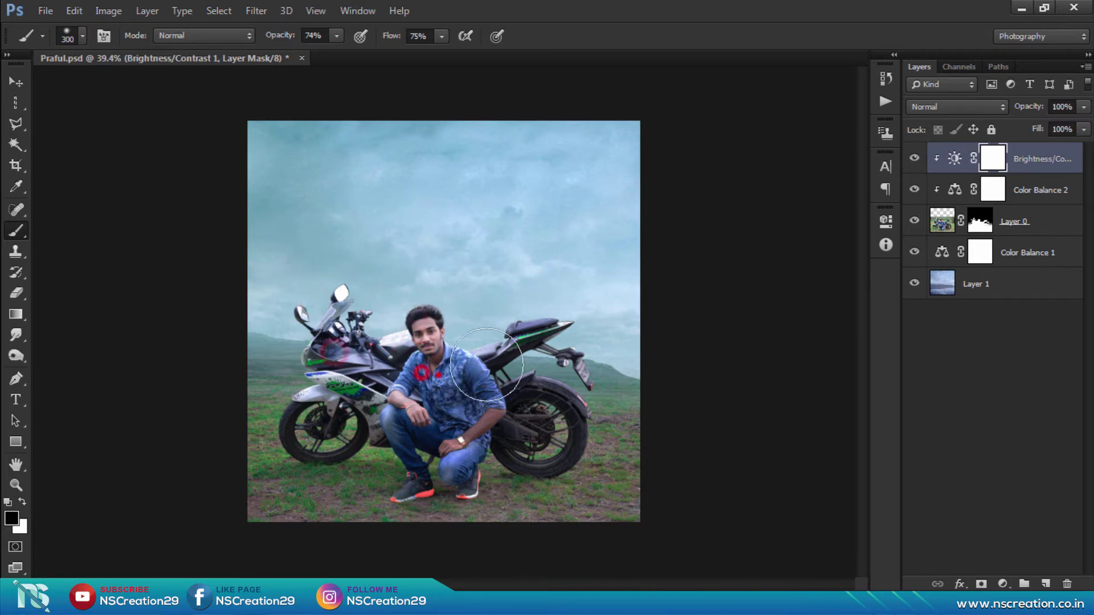
drag(461, 341, 606, 342)
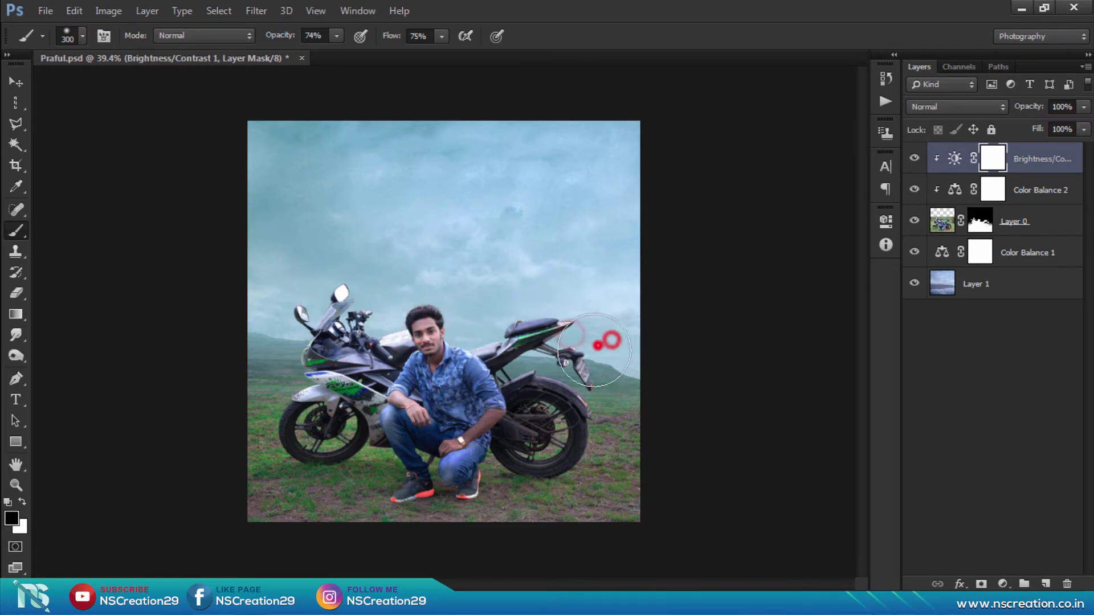
click(583, 352)
drag(468, 327, 412, 350)
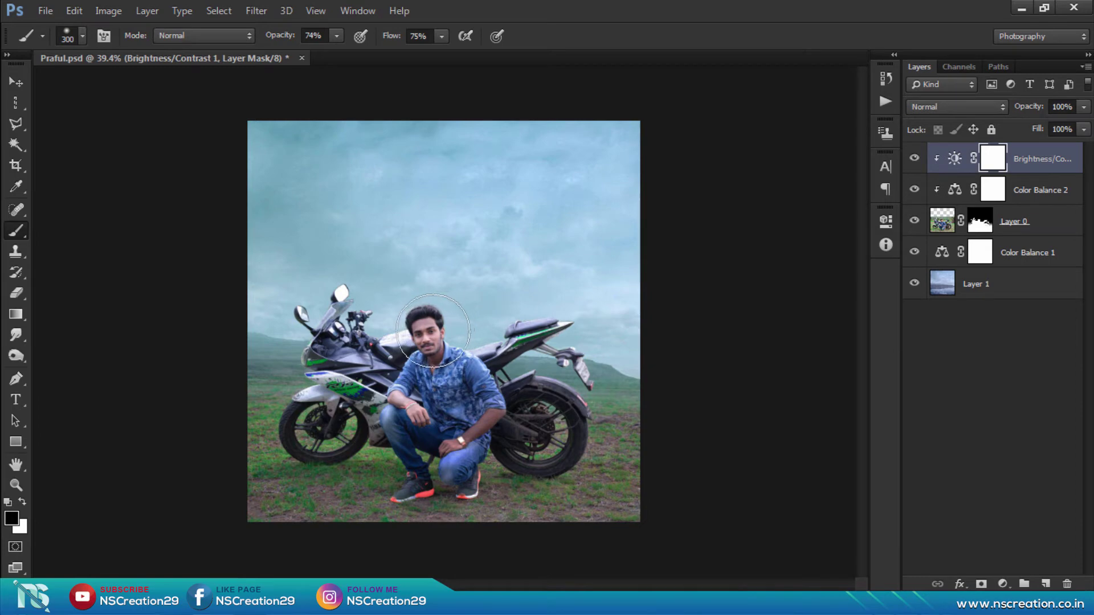
key(bracketleft)
key(bracketleft)
key(bracketleft)
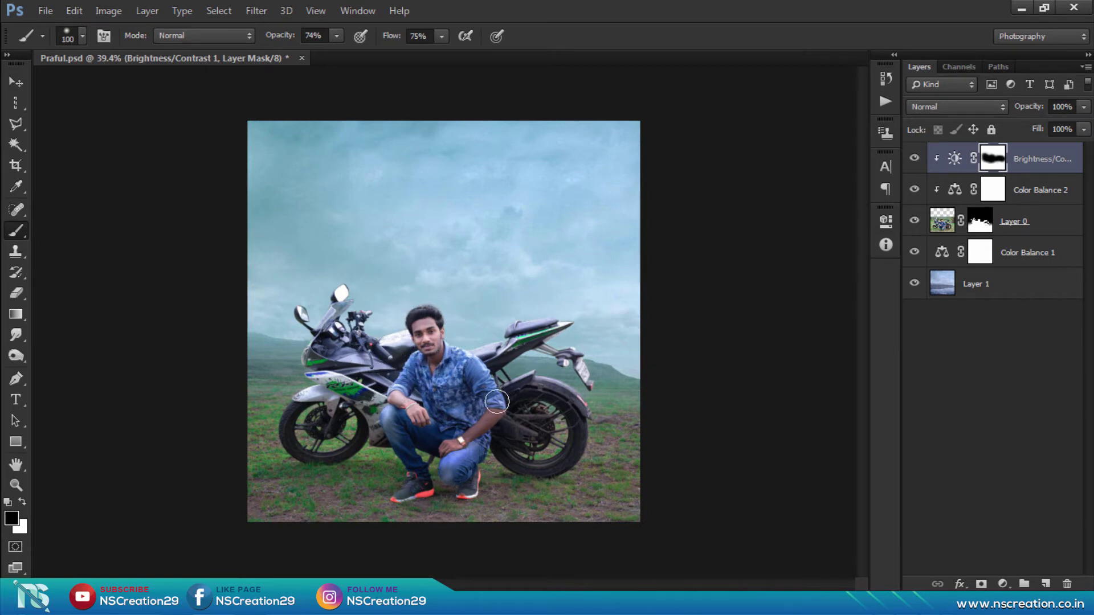
mouse_move(491, 409)
mouse_down()
mouse_move(499, 417)
mouse_move(482, 424)
mouse_move(487, 393)
mouse_move(401, 420)
mouse_move(406, 500)
mouse_move(463, 448)
mouse_move(437, 452)
mouse_move(403, 495)
mouse_up()
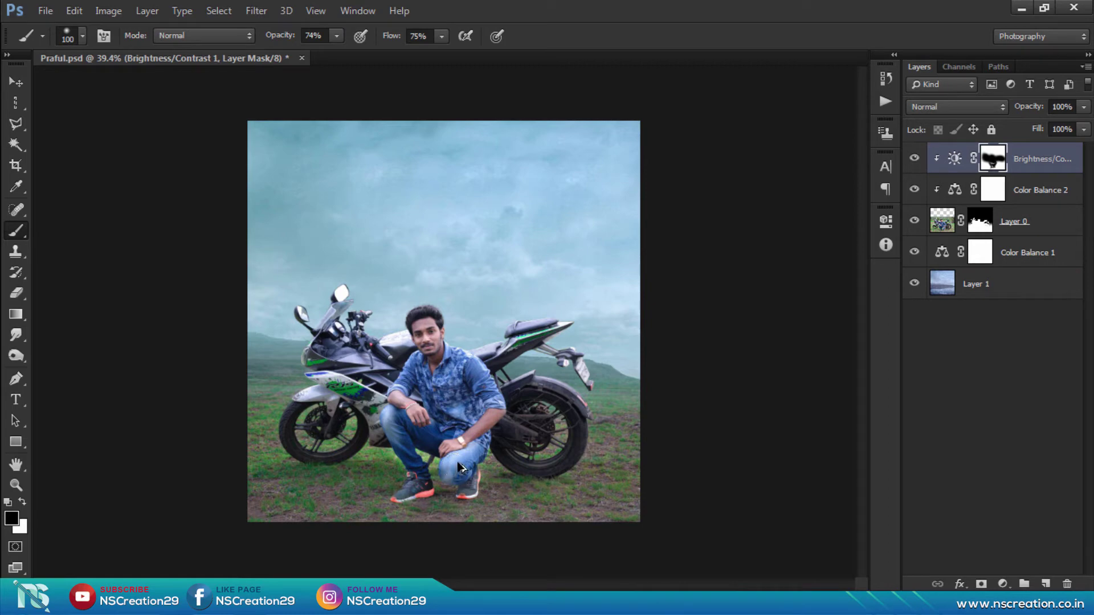
- Stamp all visible layers into Layer 2 and launch Nik Collection's Color Efex Pro 4 on it
click(14, 86)
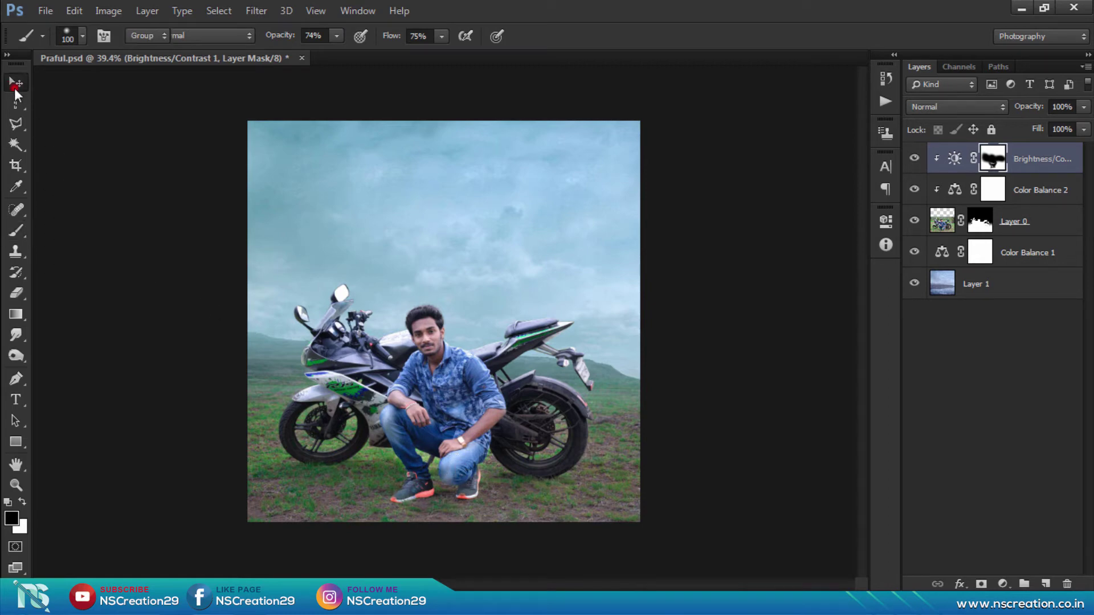
click(1042, 163)
key(ctrl+shift+alt+e)
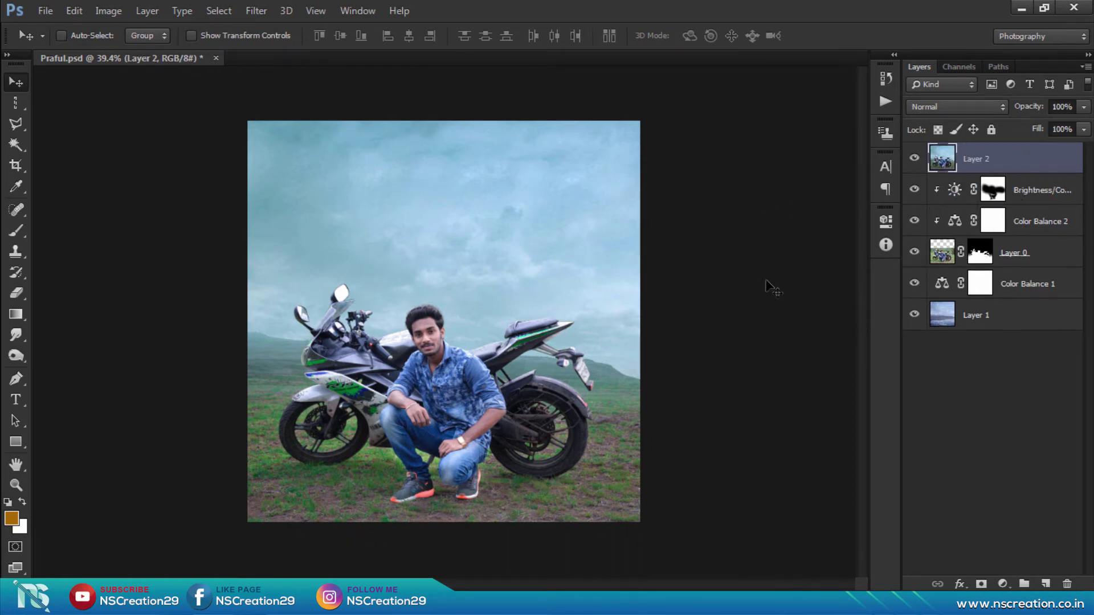
click(255, 11)
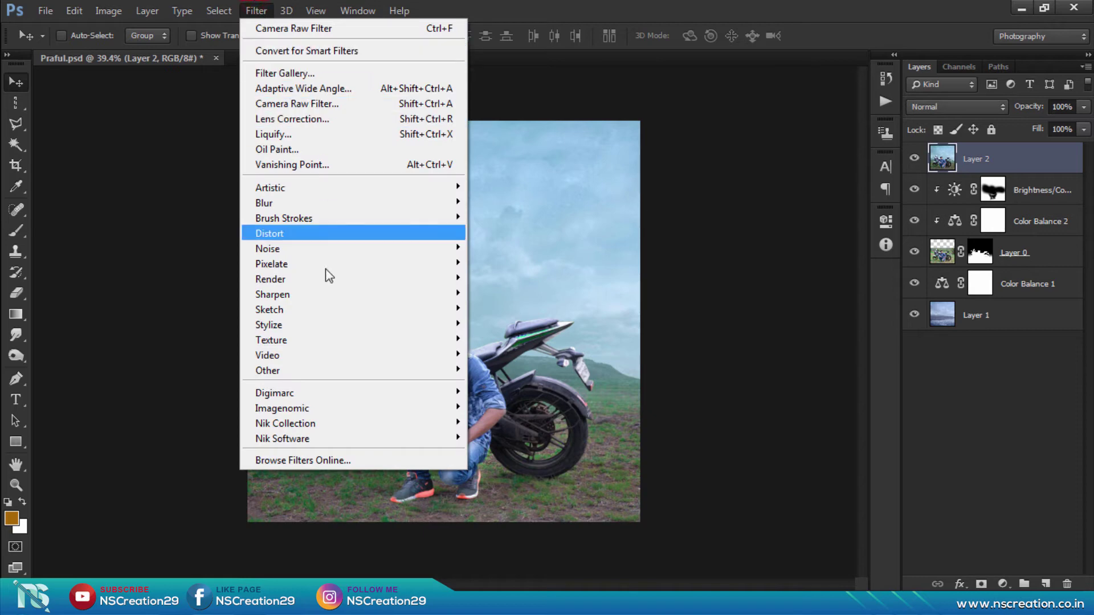
click(329, 423)
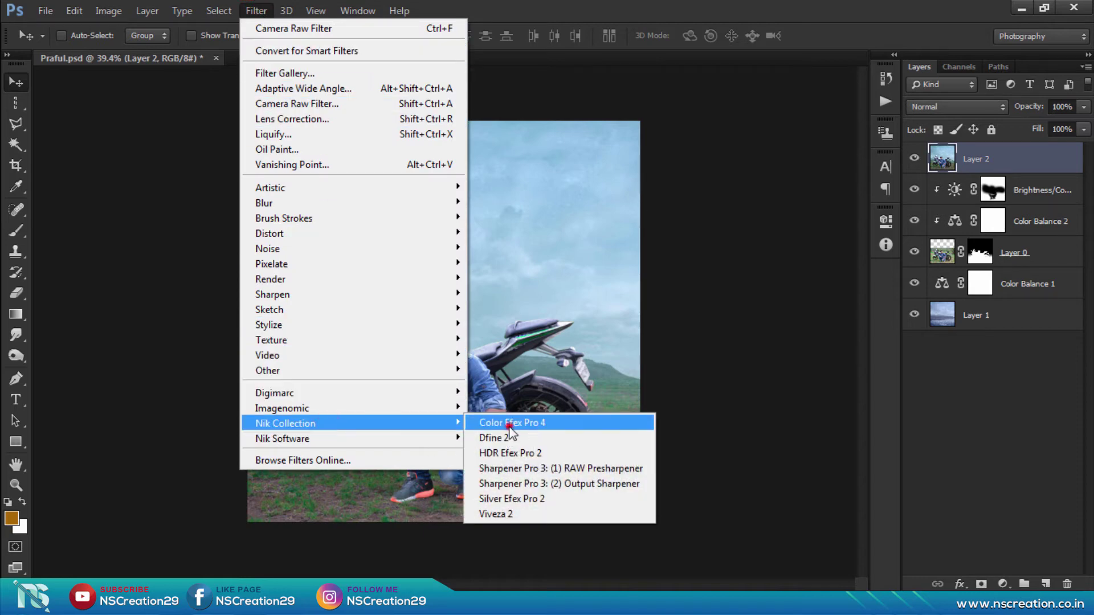
click(510, 426)
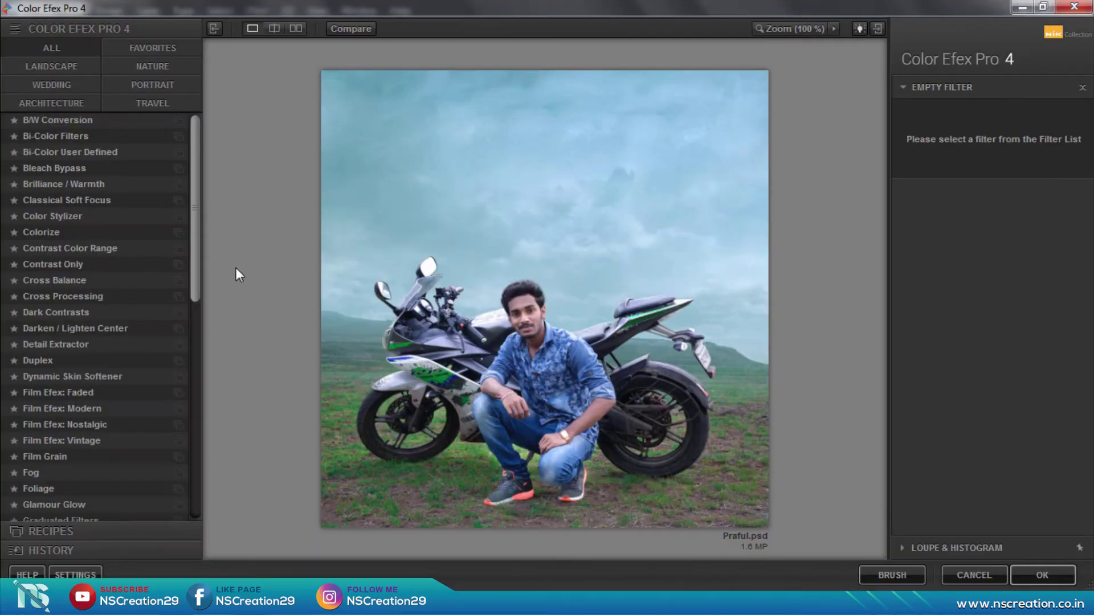
- Apply the Detail Extractor filter with its opacity set to 42%
click(93, 343)
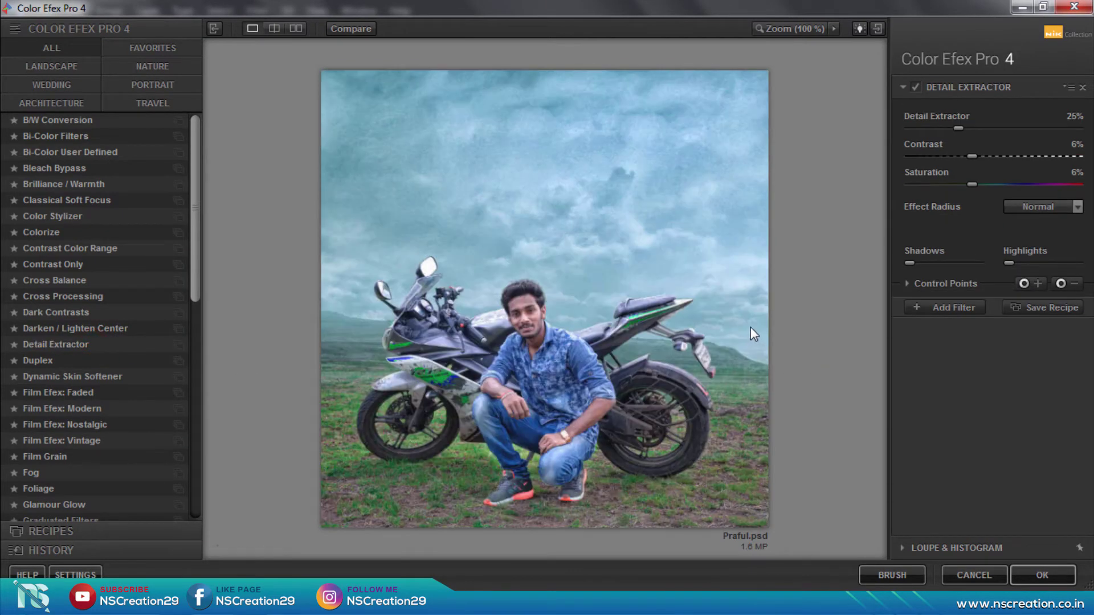
click(942, 280)
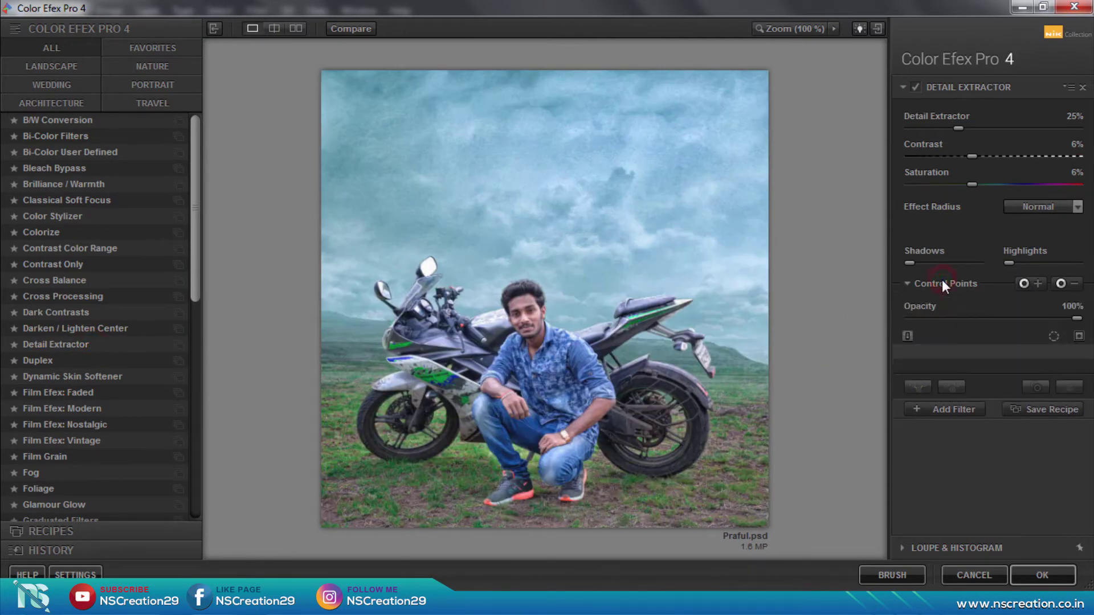
drag(924, 318, 939, 319)
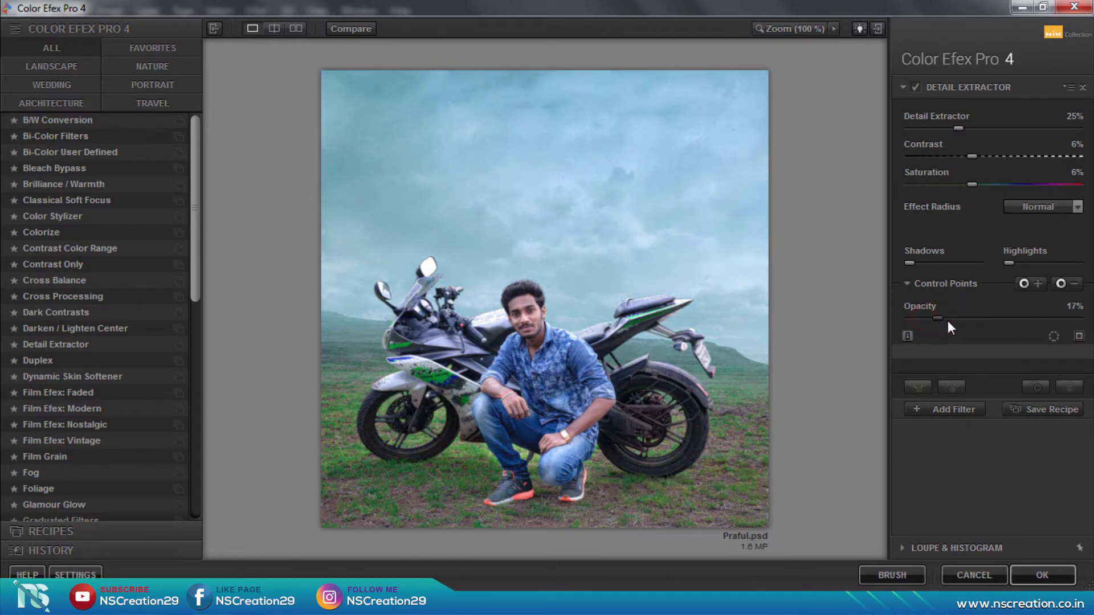
click(953, 319)
click(980, 320)
- Add a Dark Contrasts filter and reduce its strength to 19%
click(949, 408)
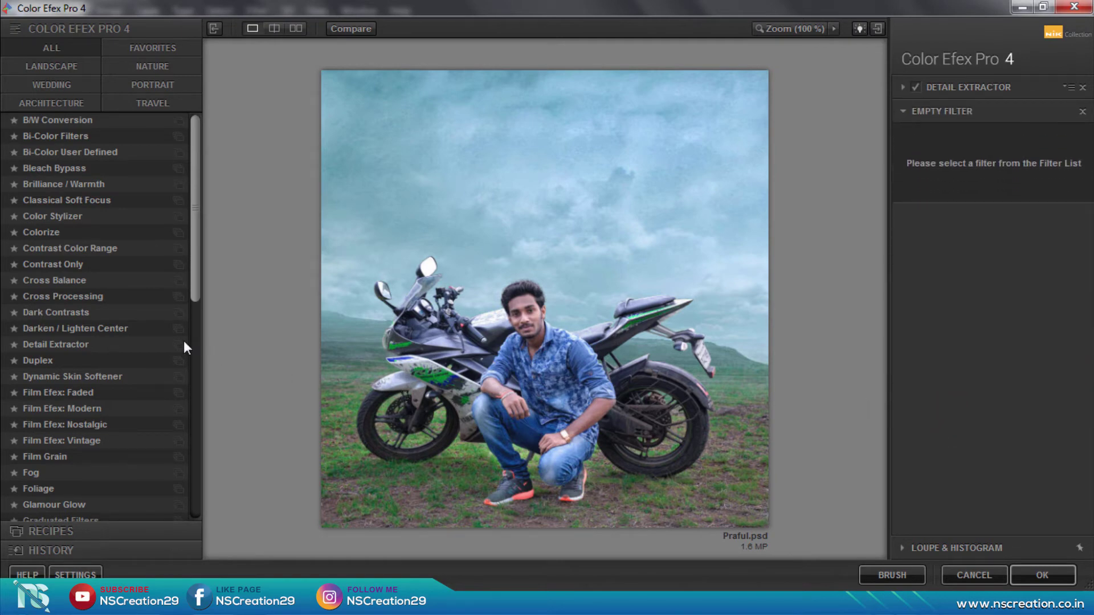
click(108, 316)
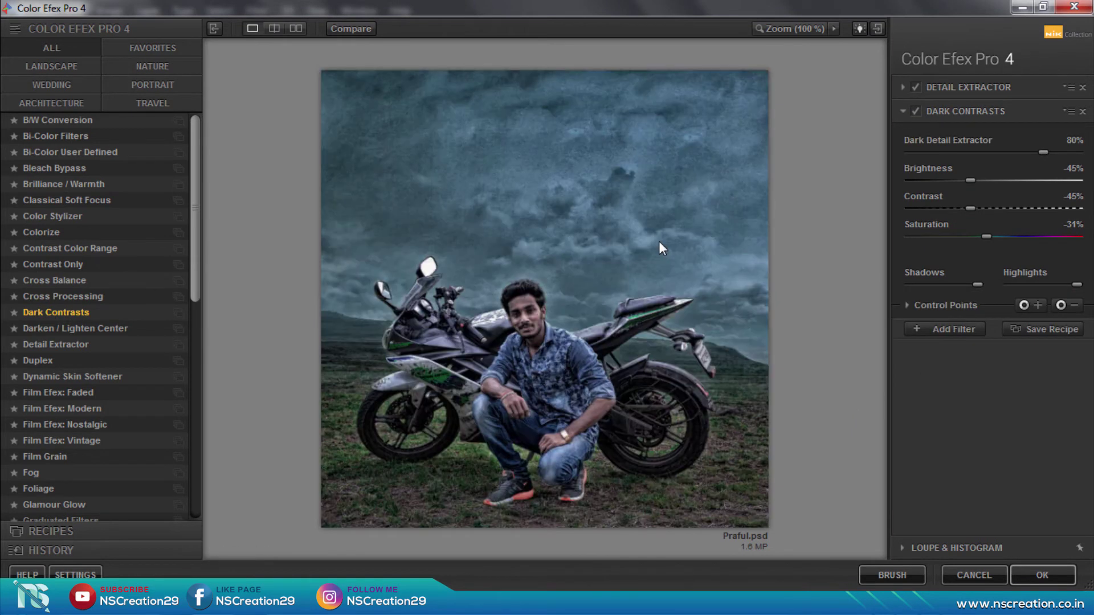
click(932, 309)
click(928, 341)
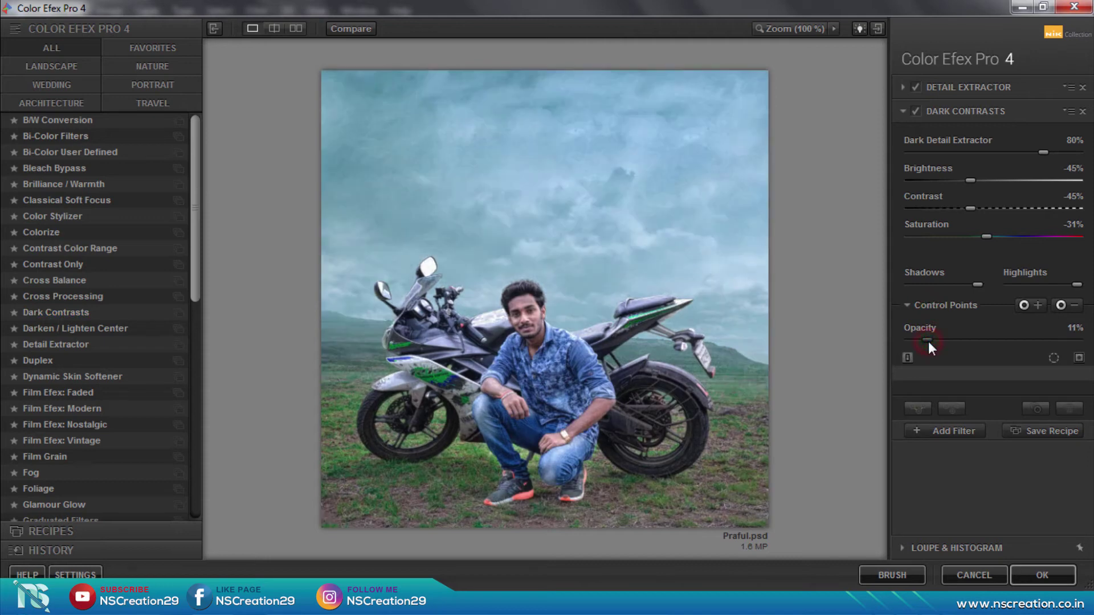
click(942, 341)
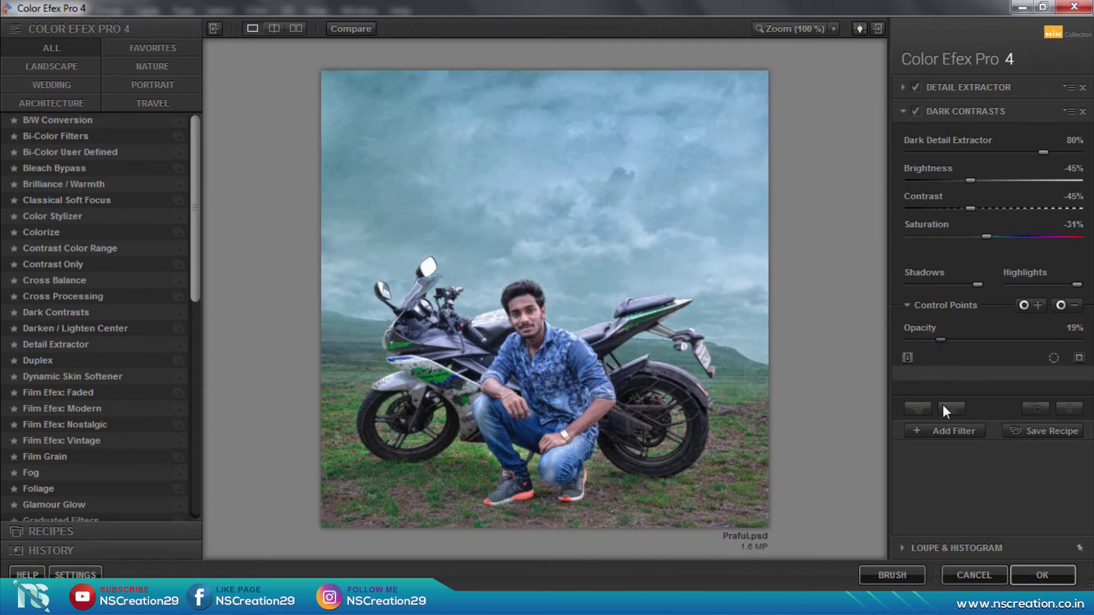
click(942, 433)
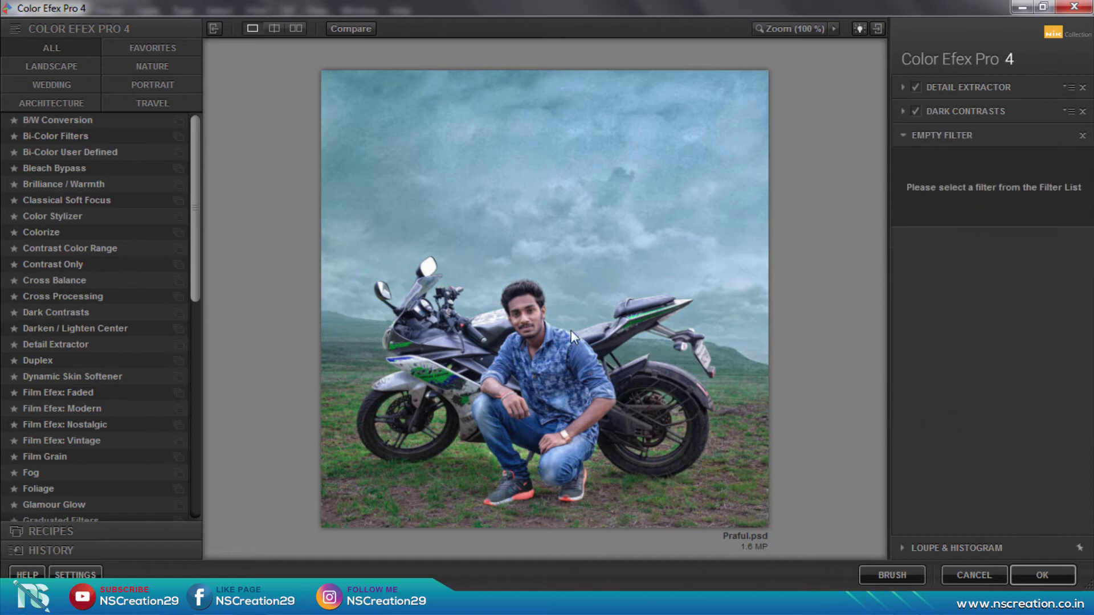
- Add Darken / Lighten Center at -56% border luminosity, compare it, and apply the stack to Photoshop
click(130, 331)
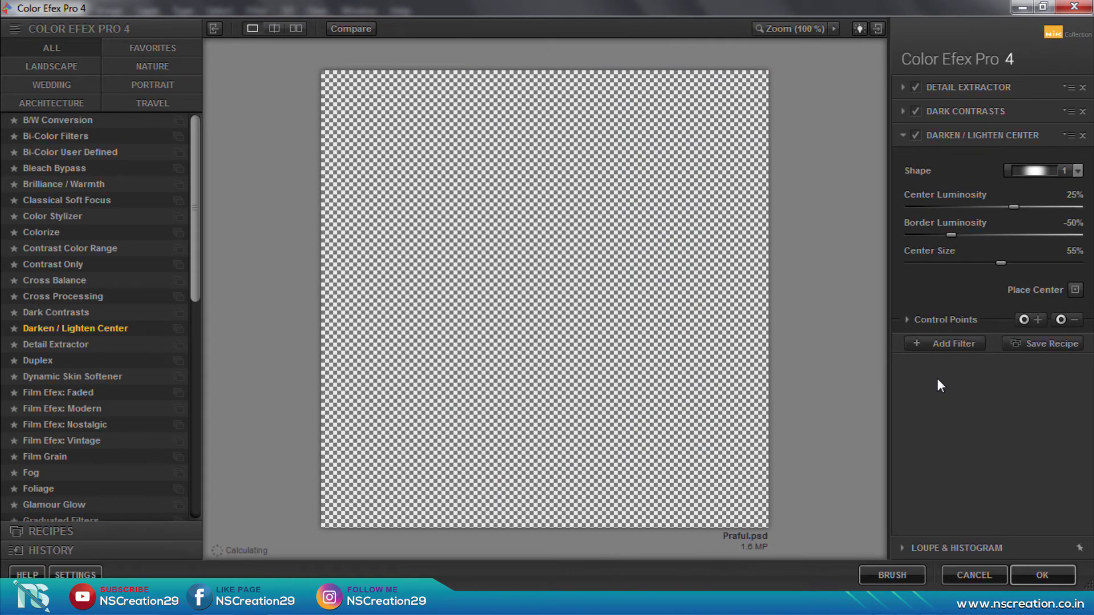
click(941, 234)
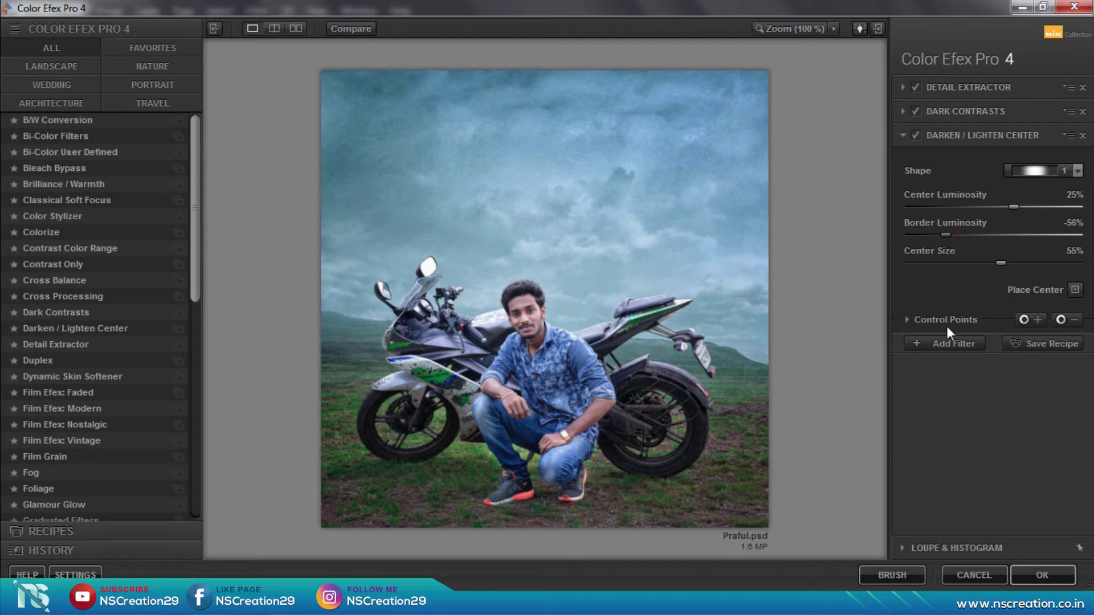
click(946, 341)
click(914, 136)
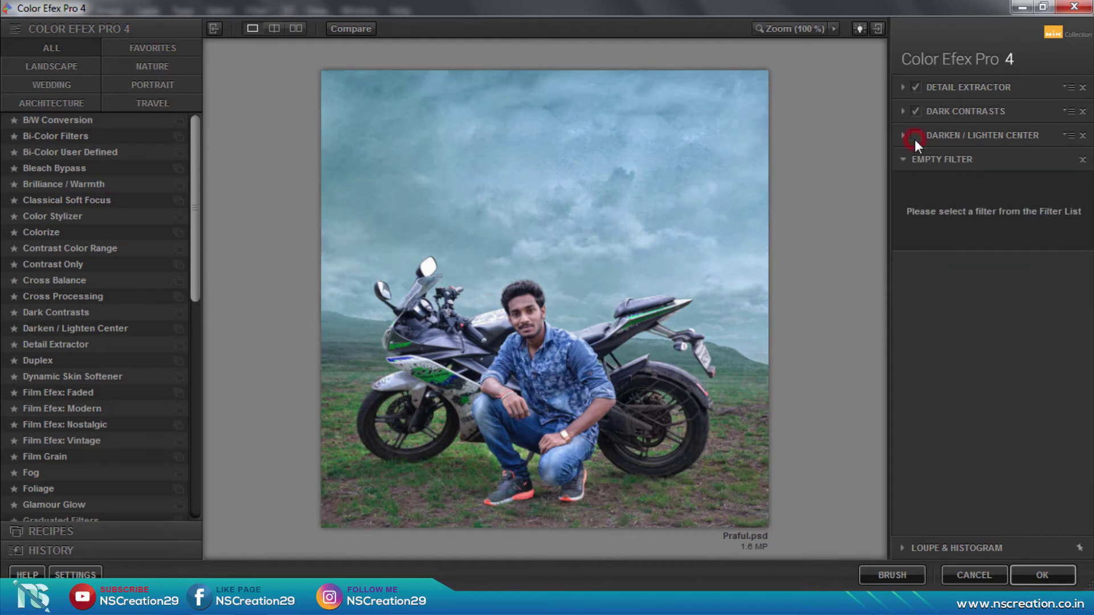
click(914, 136)
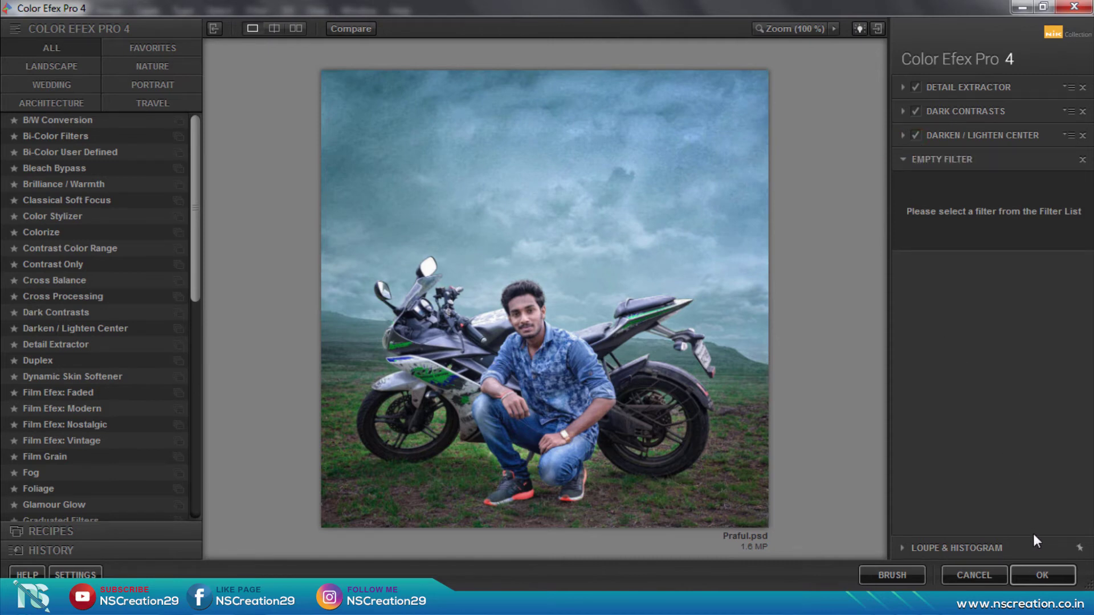
click(1035, 573)
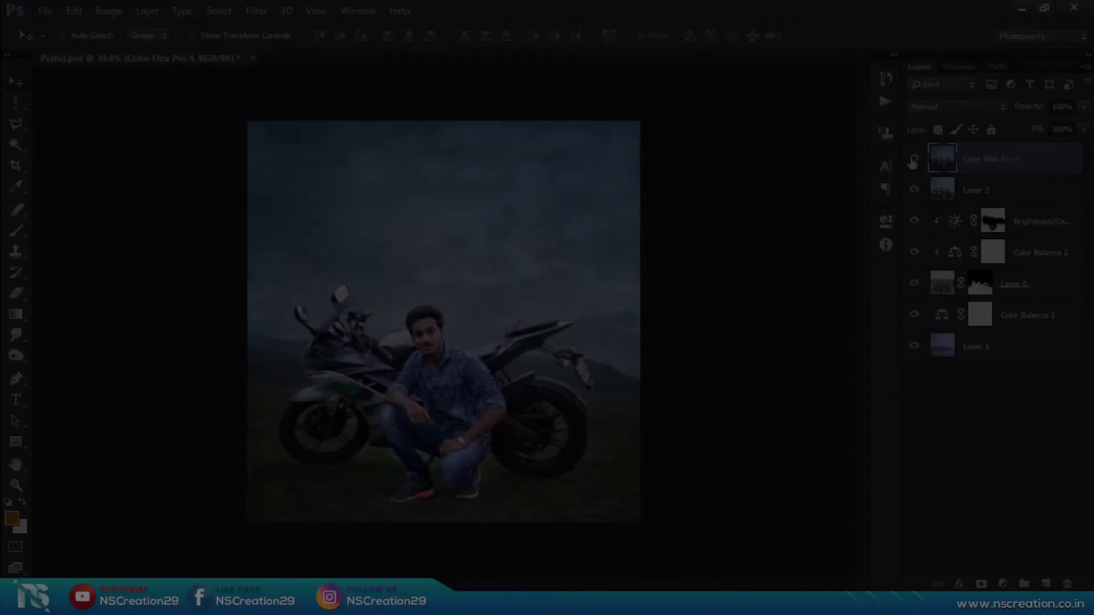
- Compare the Color Efex Pro 4 layer on and off, then run Camera Raw Filter on it
click(914, 160)
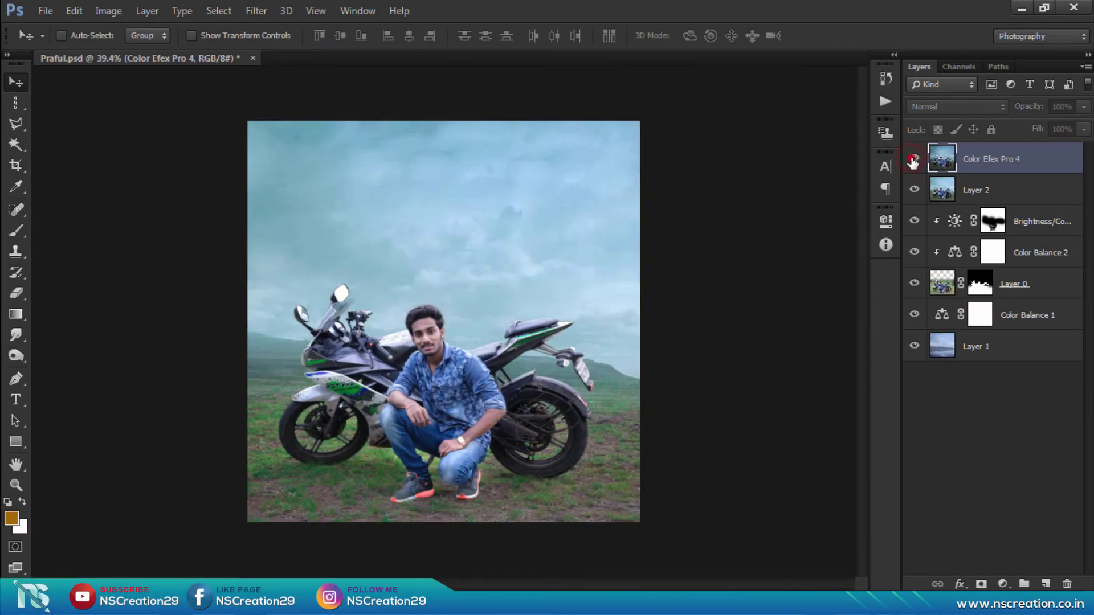
click(914, 159)
click(1025, 156)
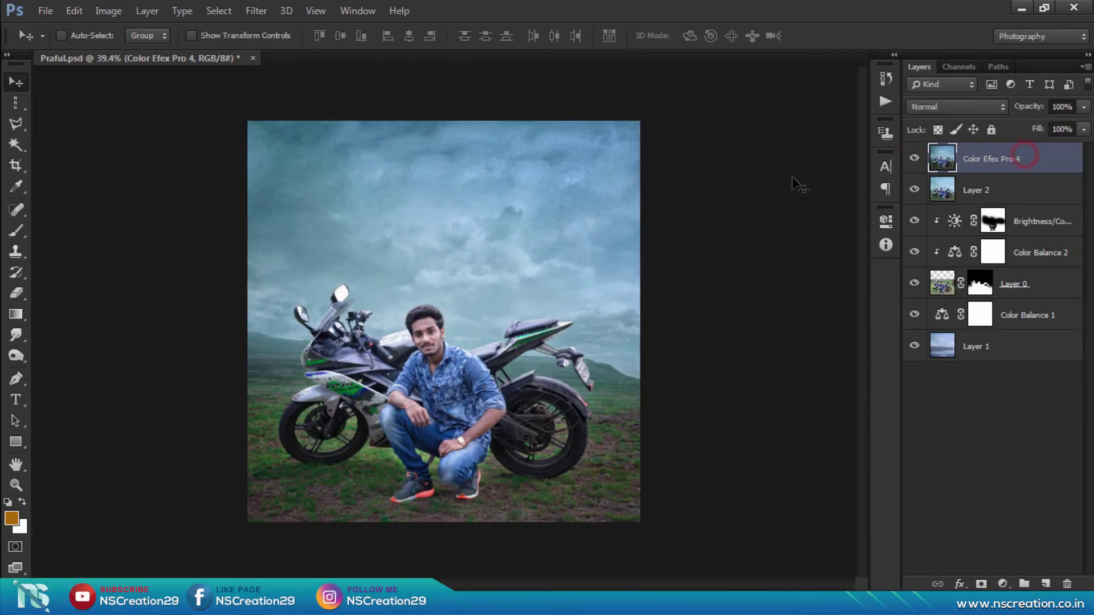
click(265, 14)
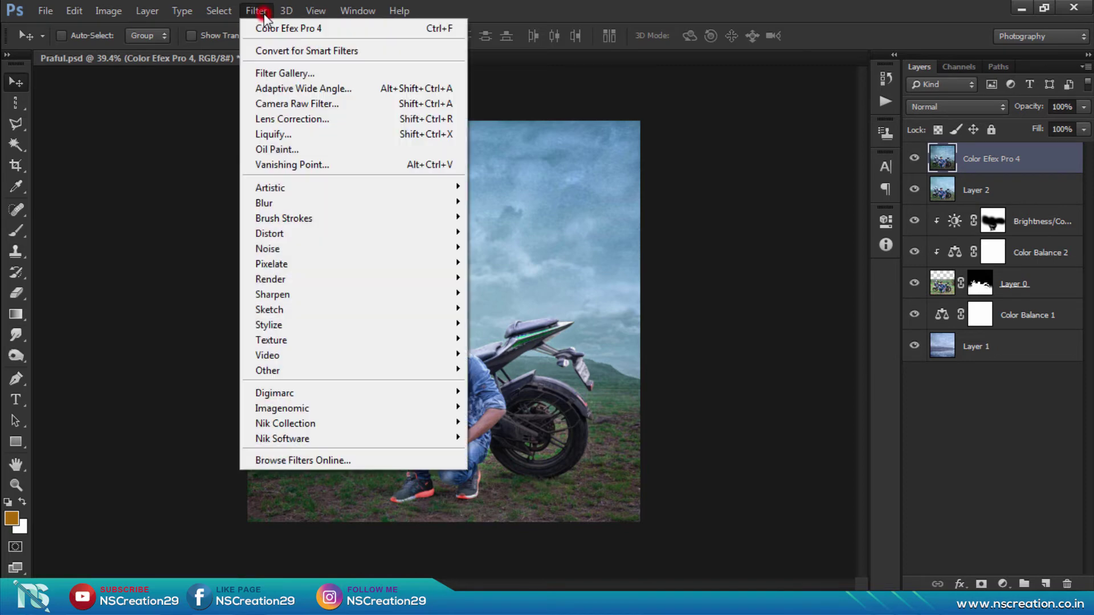
click(308, 104)
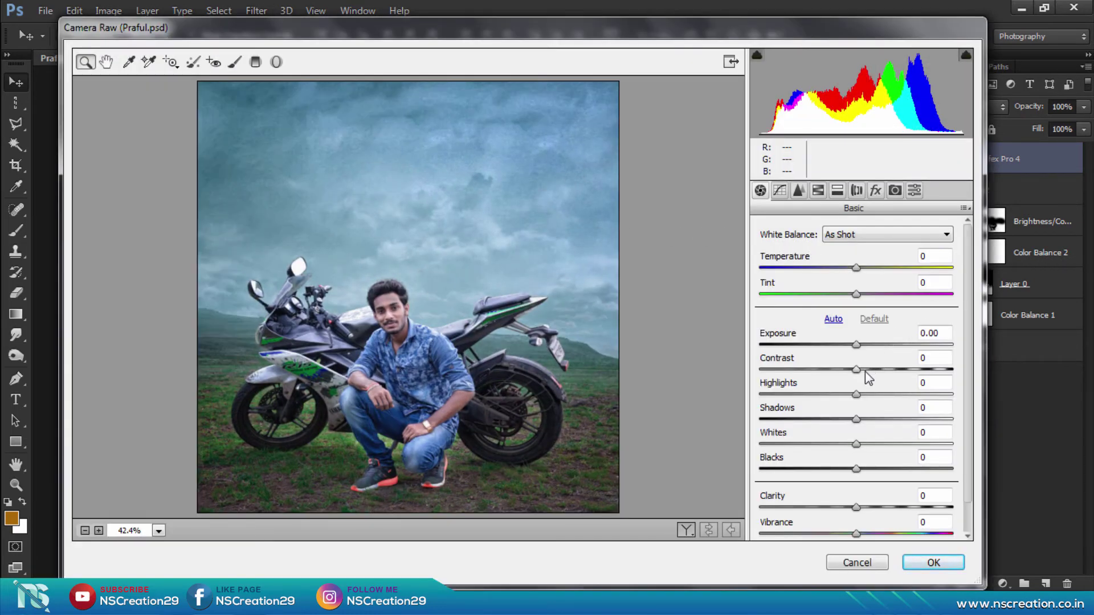
- In the Basic panel, set Contrast +2, Highlights +13, Shadows -5 and Vibrance +13
drag(860, 372, 863, 373)
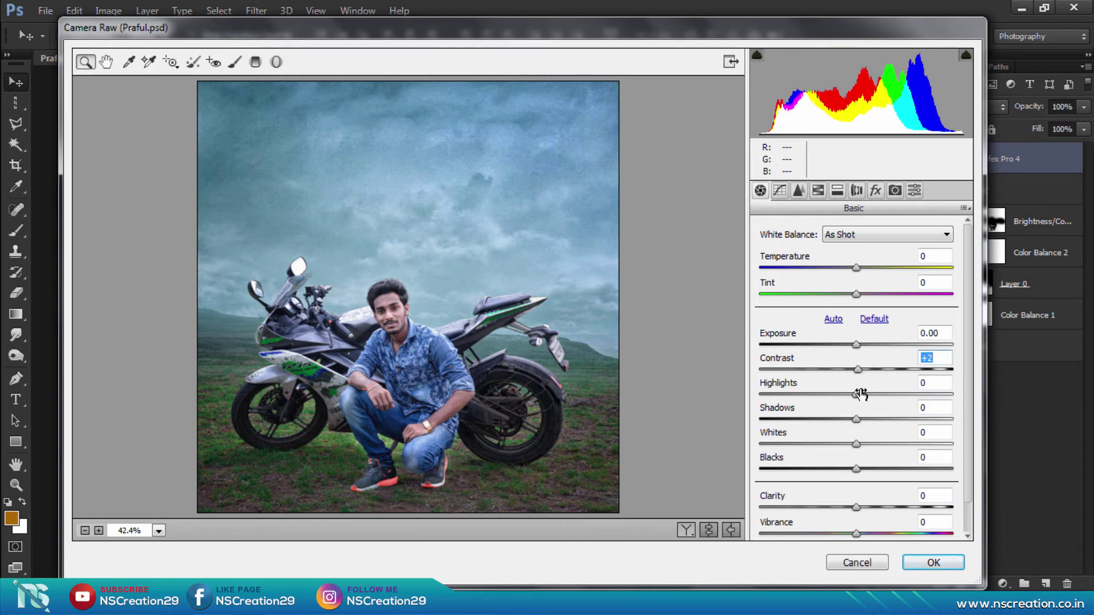
click(858, 395)
drag(859, 397, 870, 397)
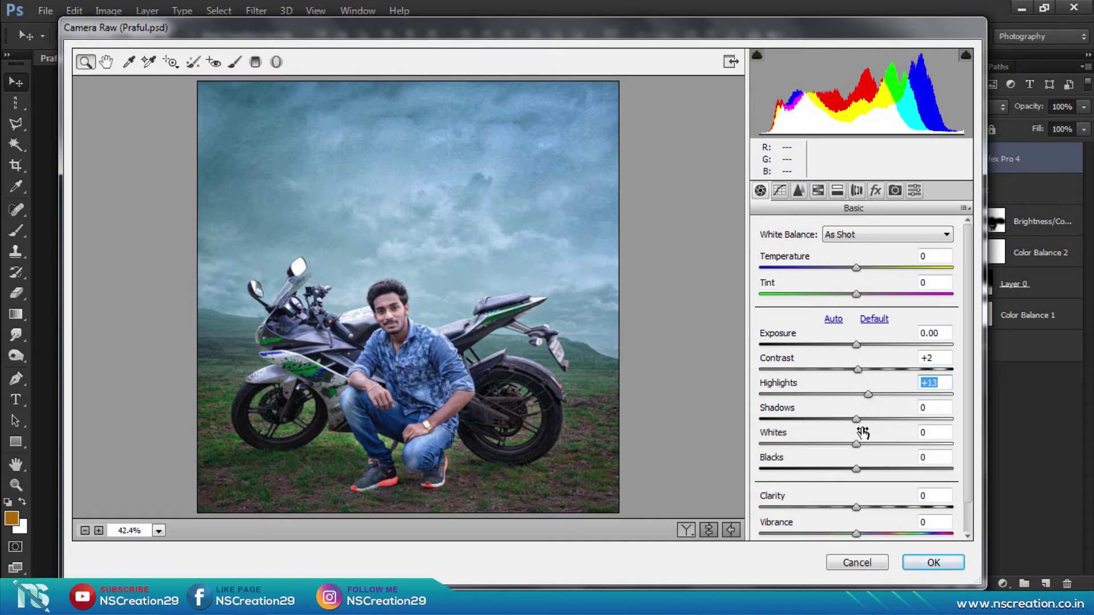
drag(856, 420, 838, 427)
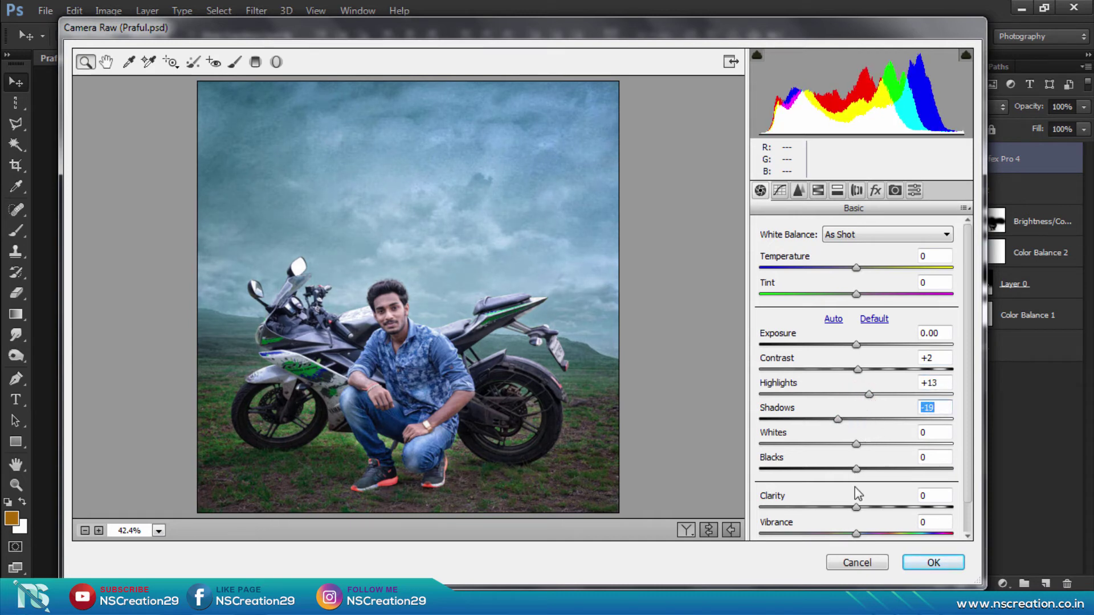
click(850, 420)
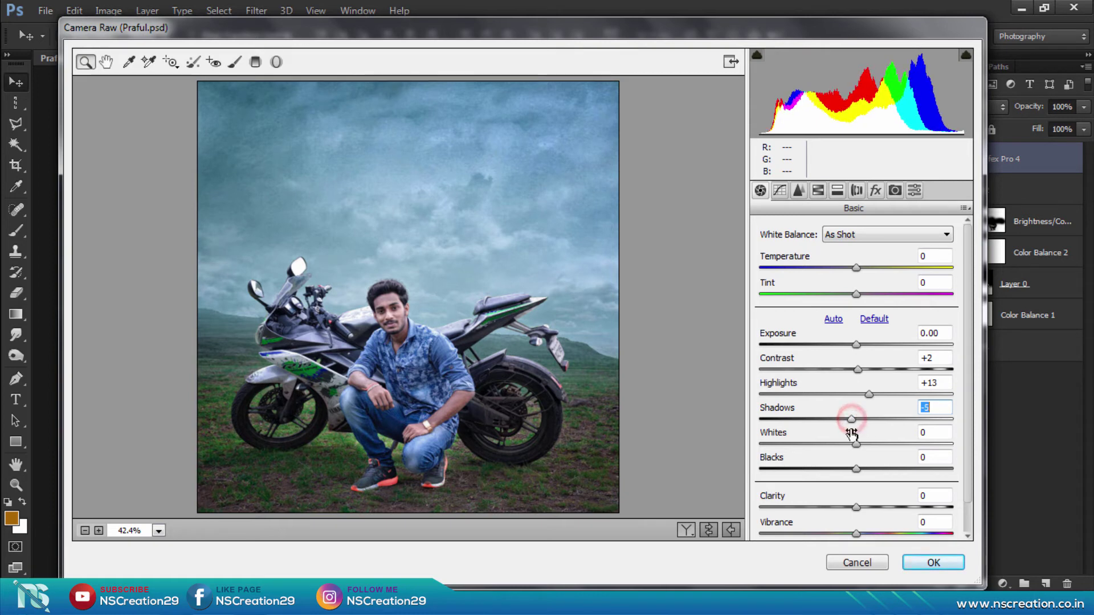
scroll(865, 508, down, 2)
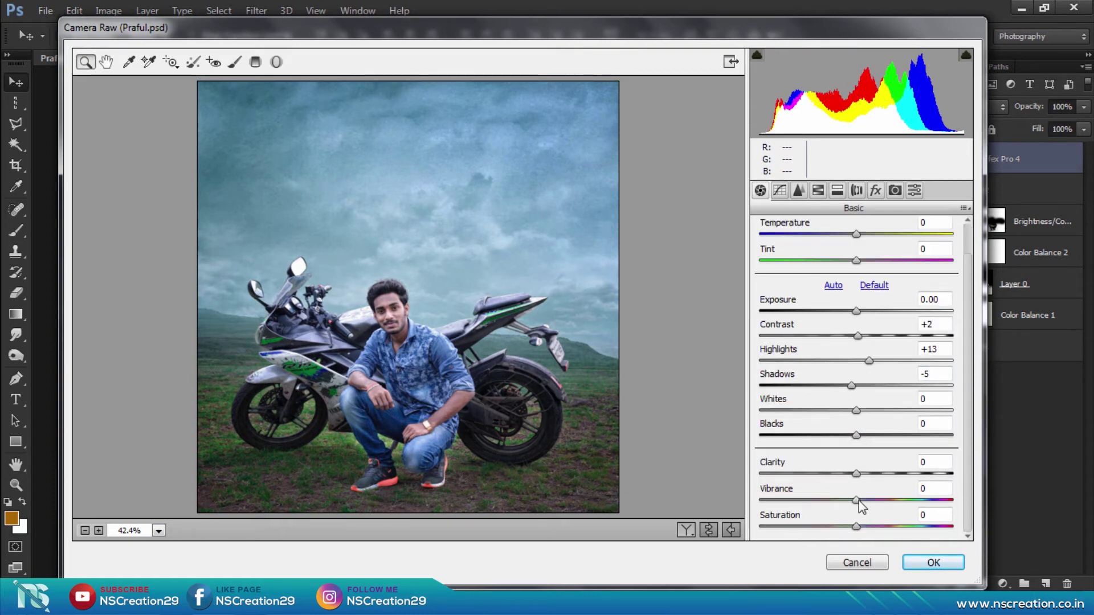
drag(859, 501, 870, 501)
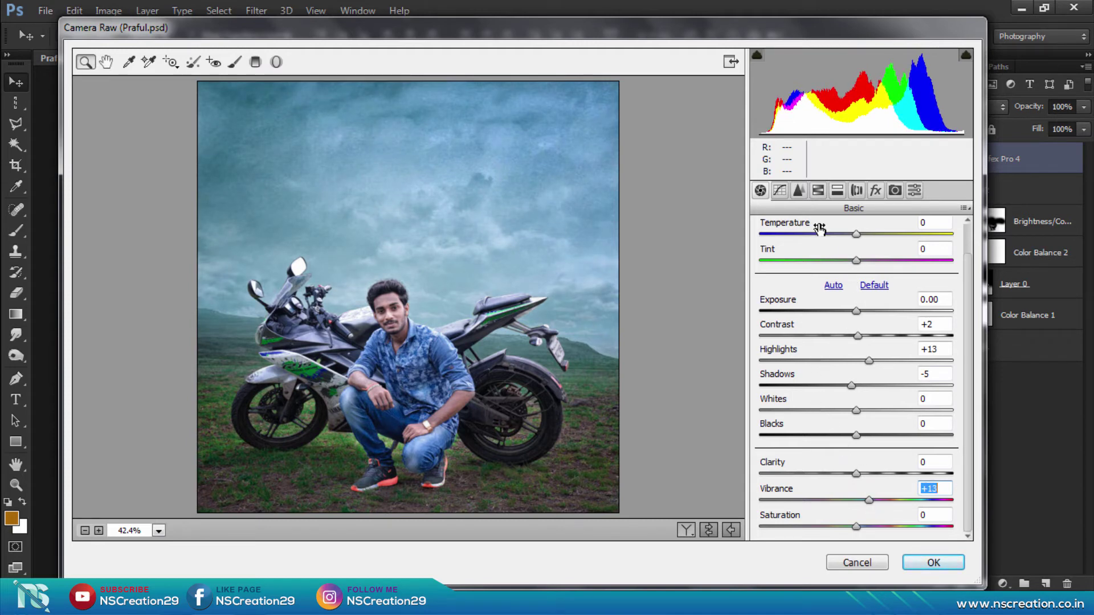
- In HSL Luminance, set Reds to +31 and Oranges to -28, then show Lens Corrections
click(799, 191)
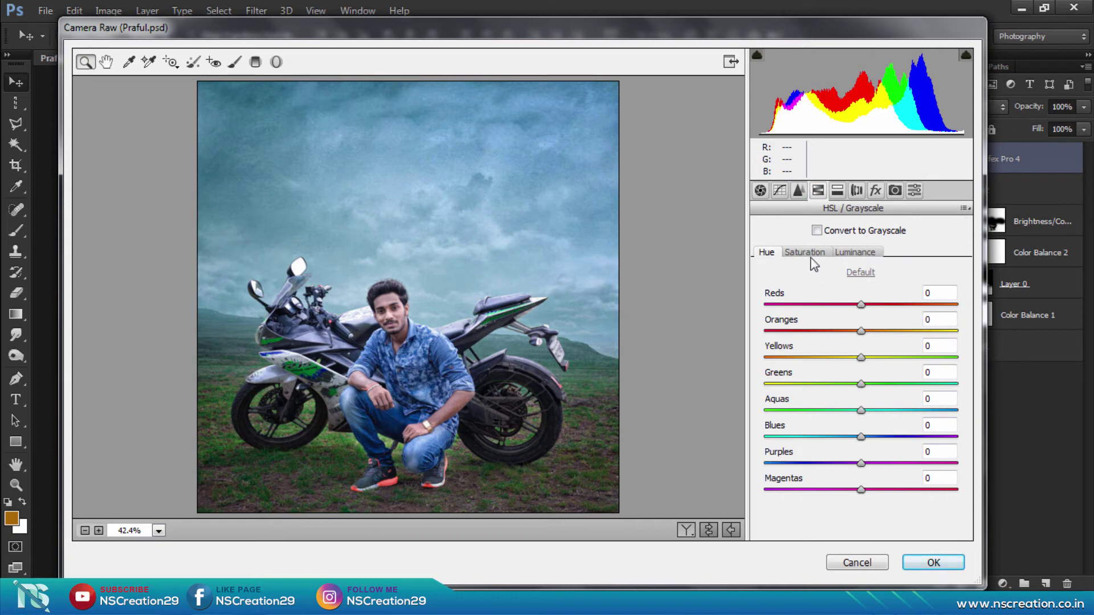
click(844, 251)
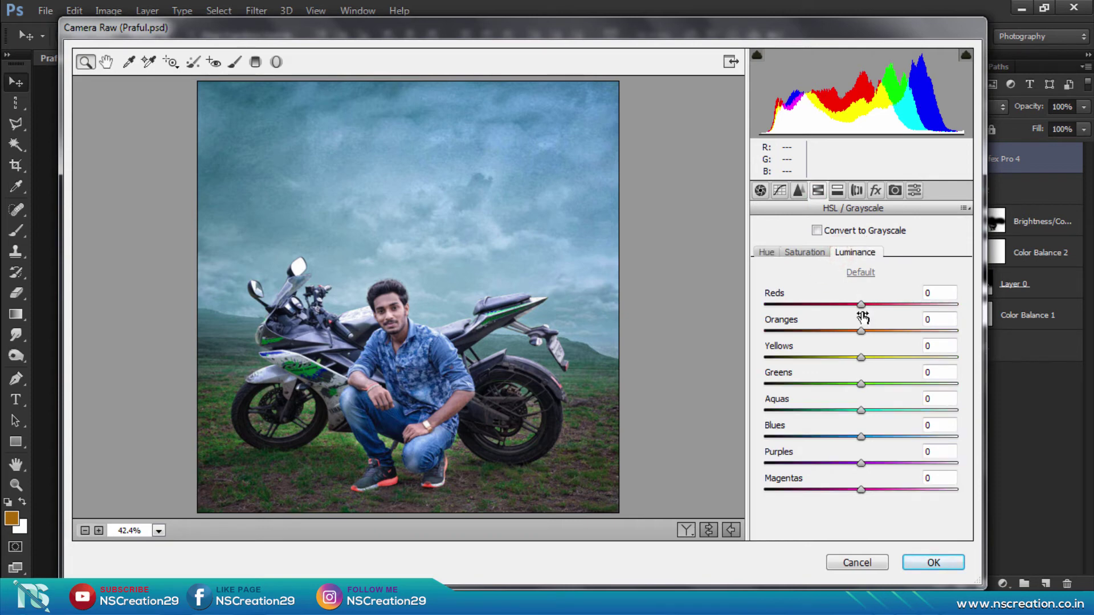
drag(861, 332, 872, 331)
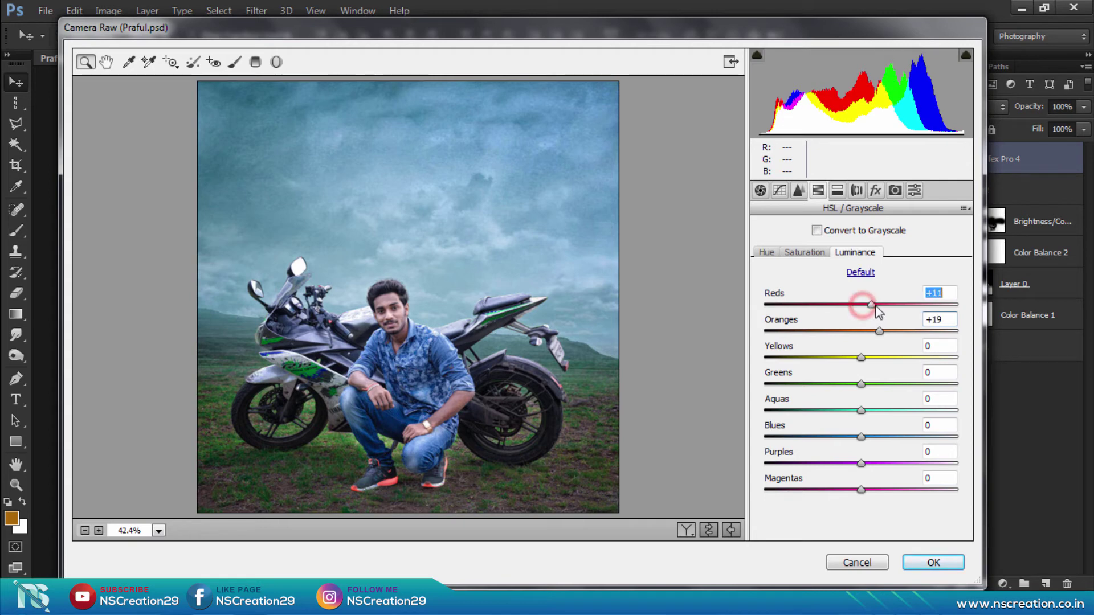
click(874, 304)
drag(826, 306, 888, 308)
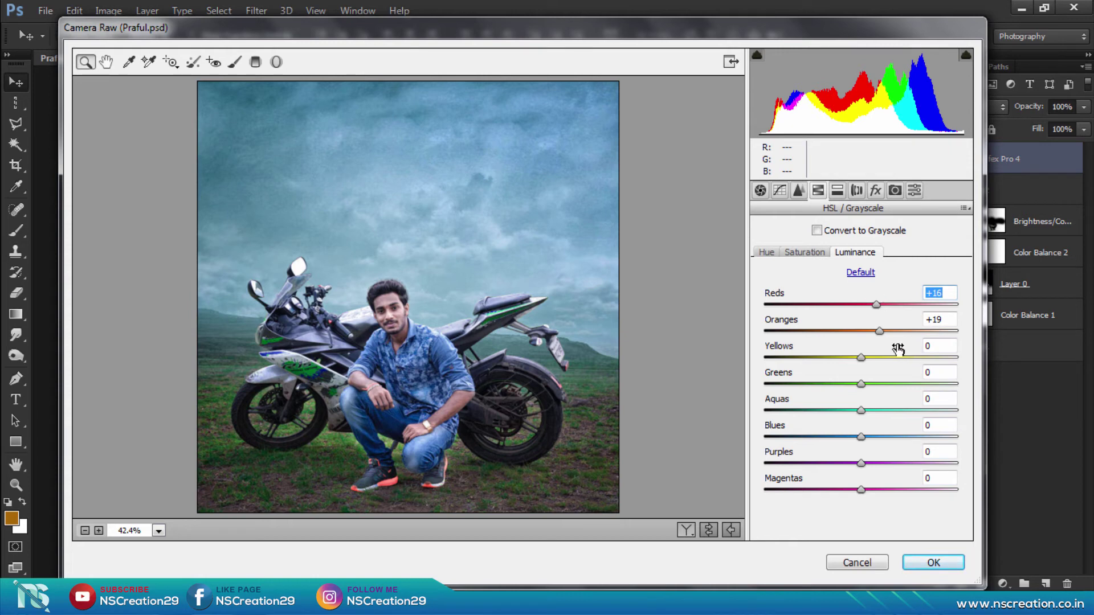
mouse_move(881, 335)
mouse_down()
mouse_move(810, 337)
mouse_move(896, 332)
mouse_move(825, 340)
mouse_move(836, 340)
mouse_up()
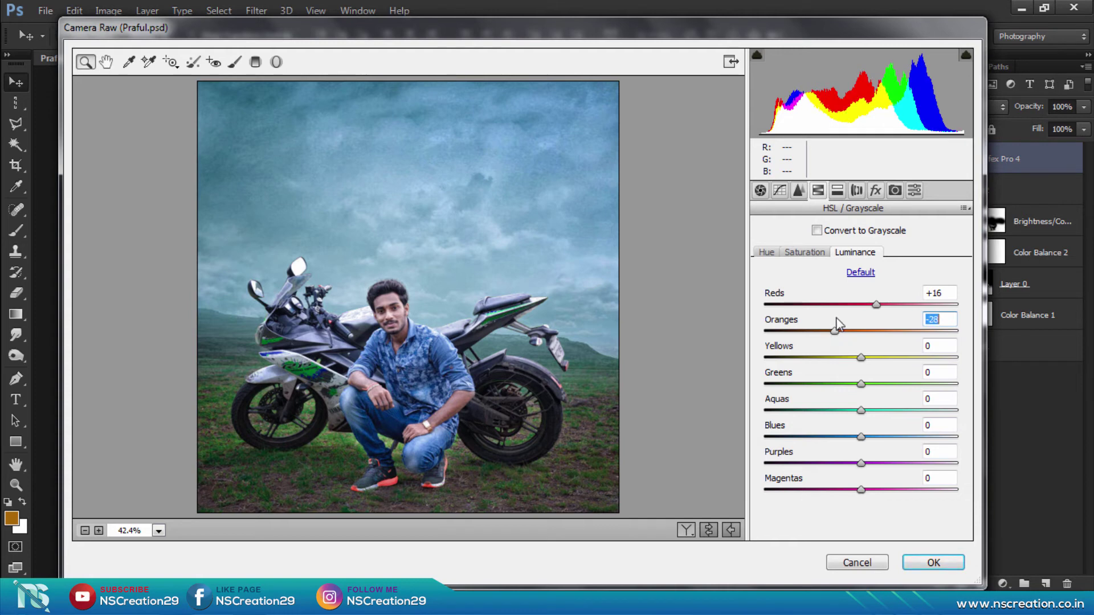
drag(881, 309, 896, 313)
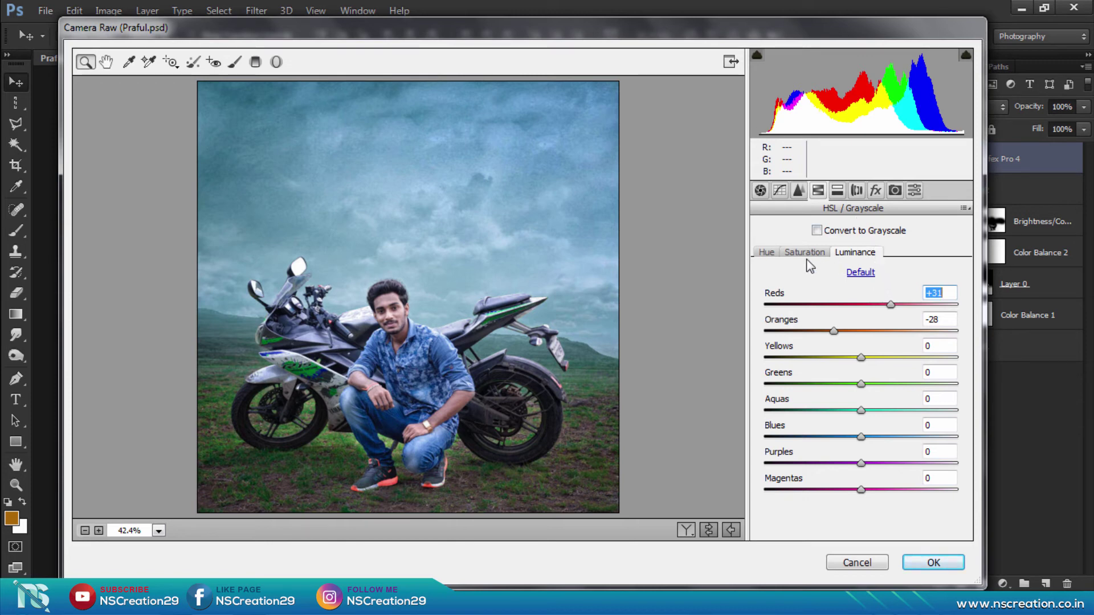
click(857, 191)
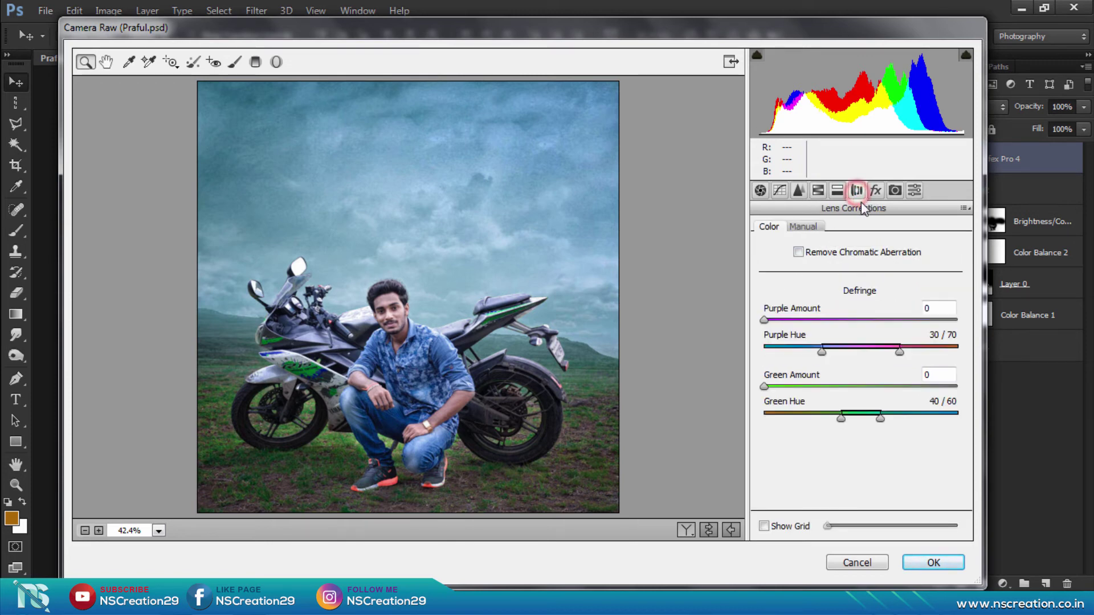
- Add a post-crop vignette of about -13 and apply the Camera Raw filter
click(875, 191)
drag(861, 398, 847, 402)
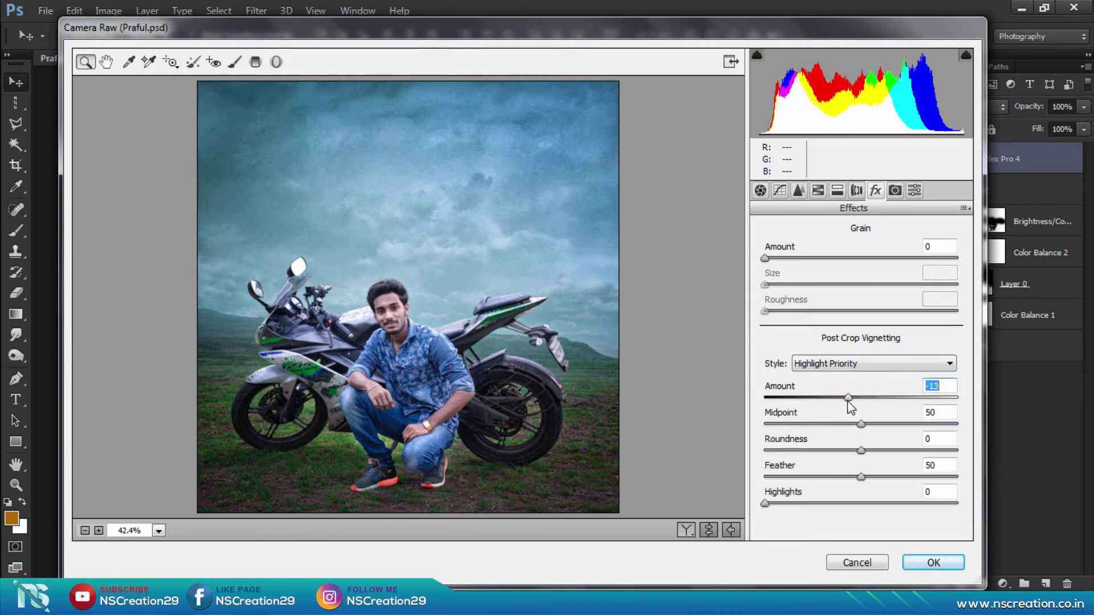
click(761, 191)
click(935, 563)
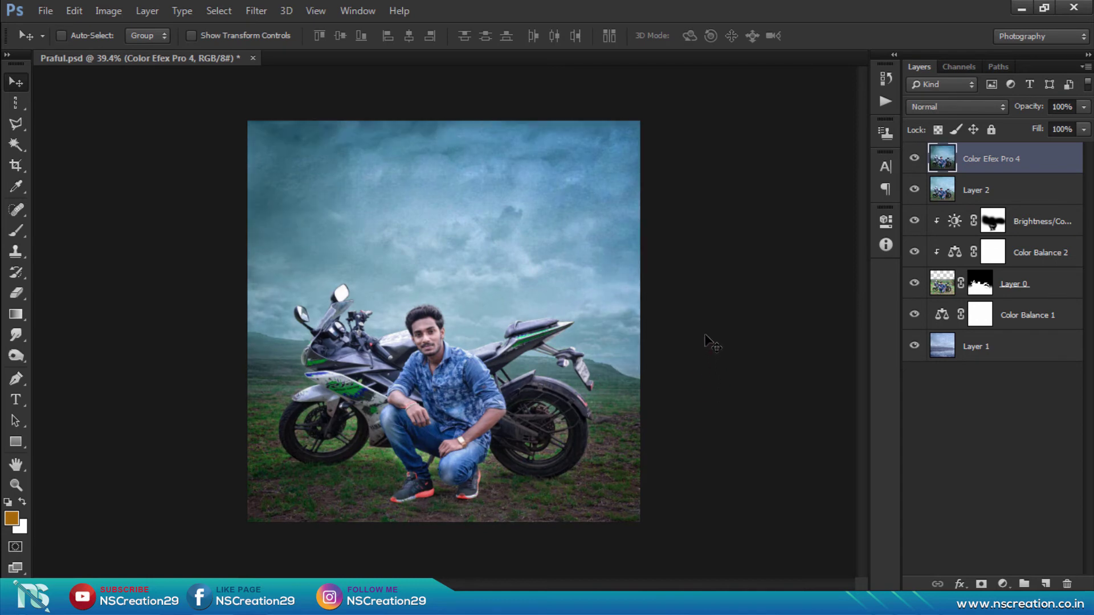
- Duplicate the Color Efex Pro 4 layer and apply Noiseware Professional at default settings
drag(980, 162, 1046, 584)
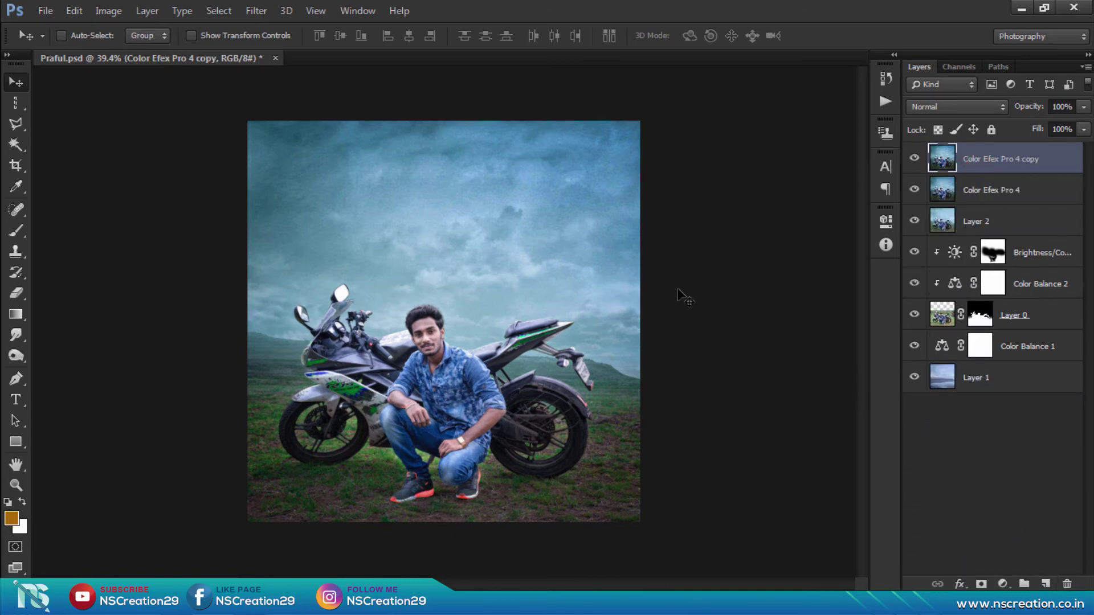
click(256, 10)
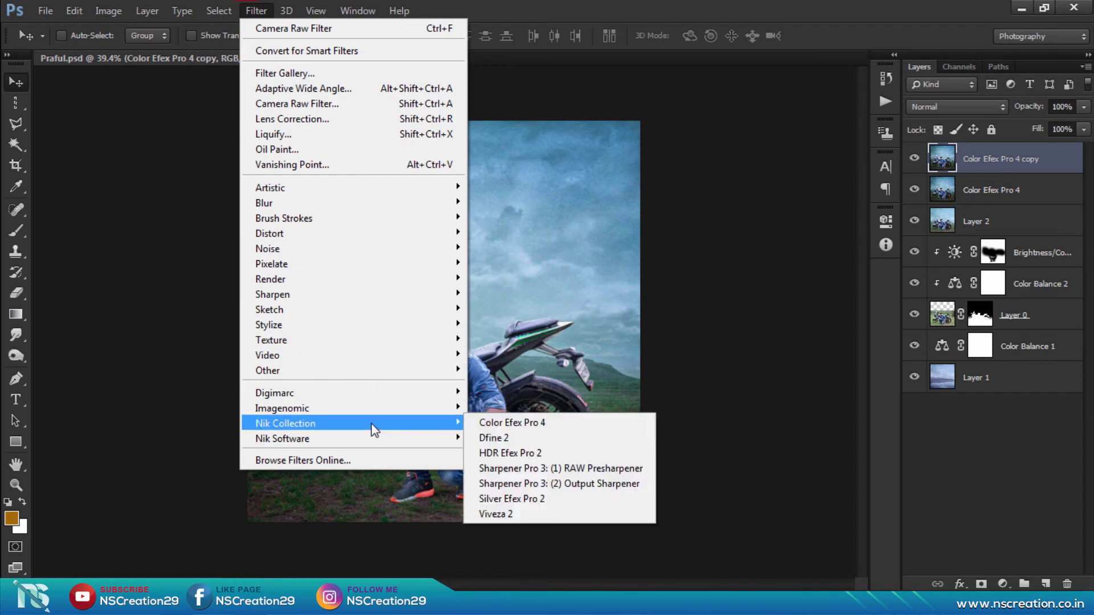
mouse_move(282, 408)
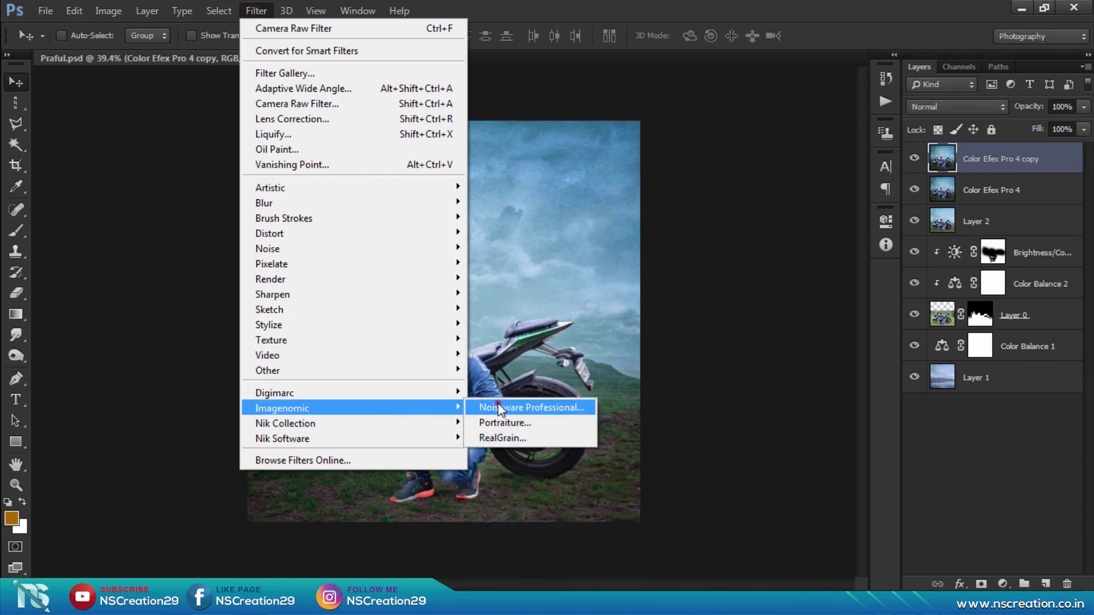
click(545, 411)
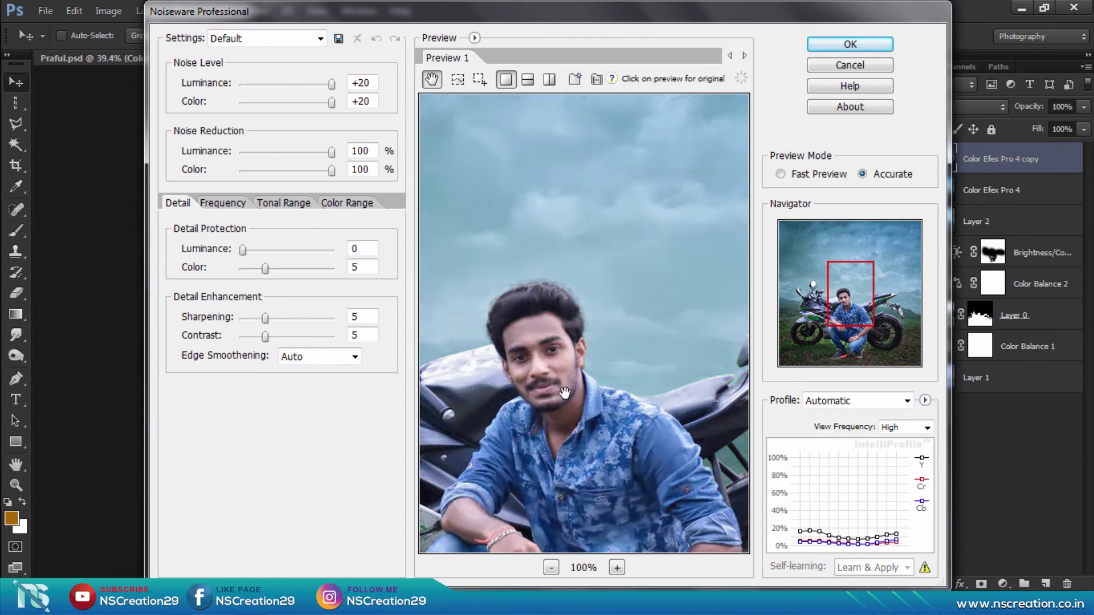
click(826, 44)
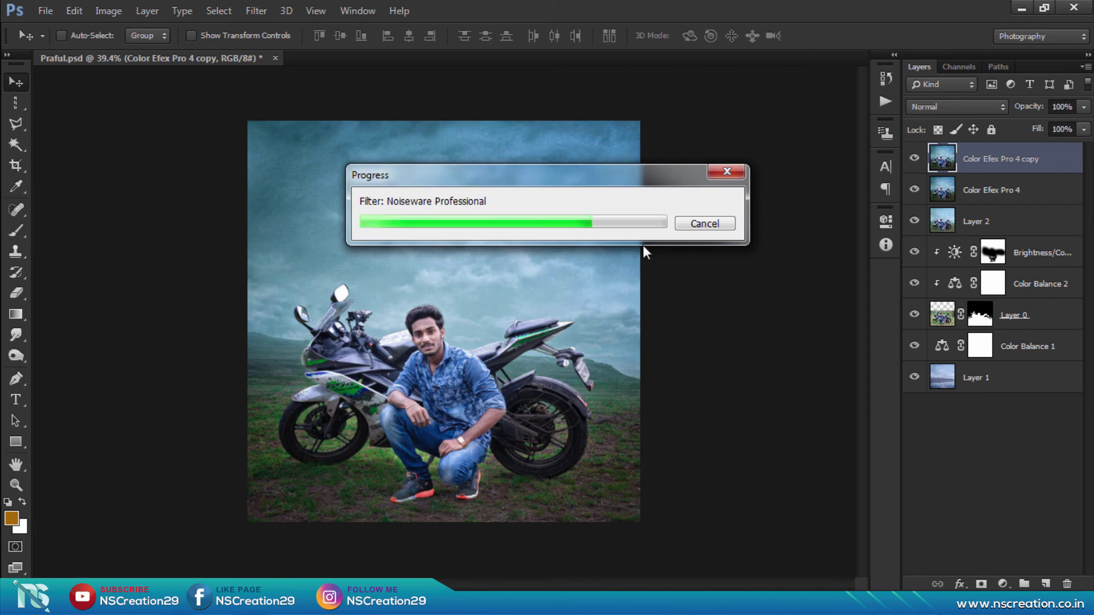
click(595, 277)
- Lower the Color Efex Pro 4 copy layer to about 42% opacity, comparing it on and off
click(990, 105)
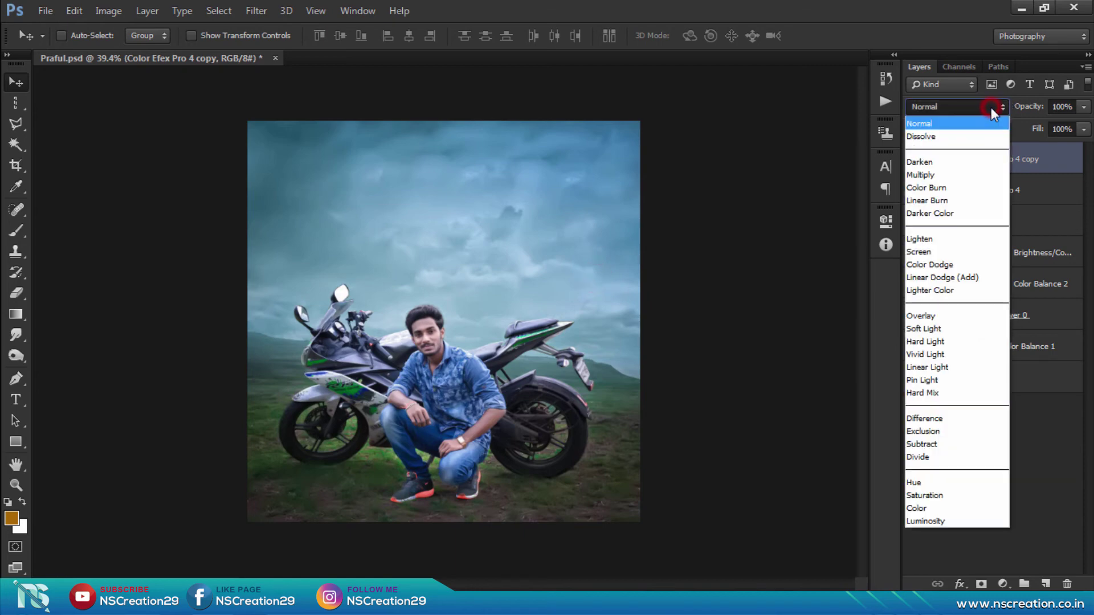
drag(1029, 110, 1010, 107)
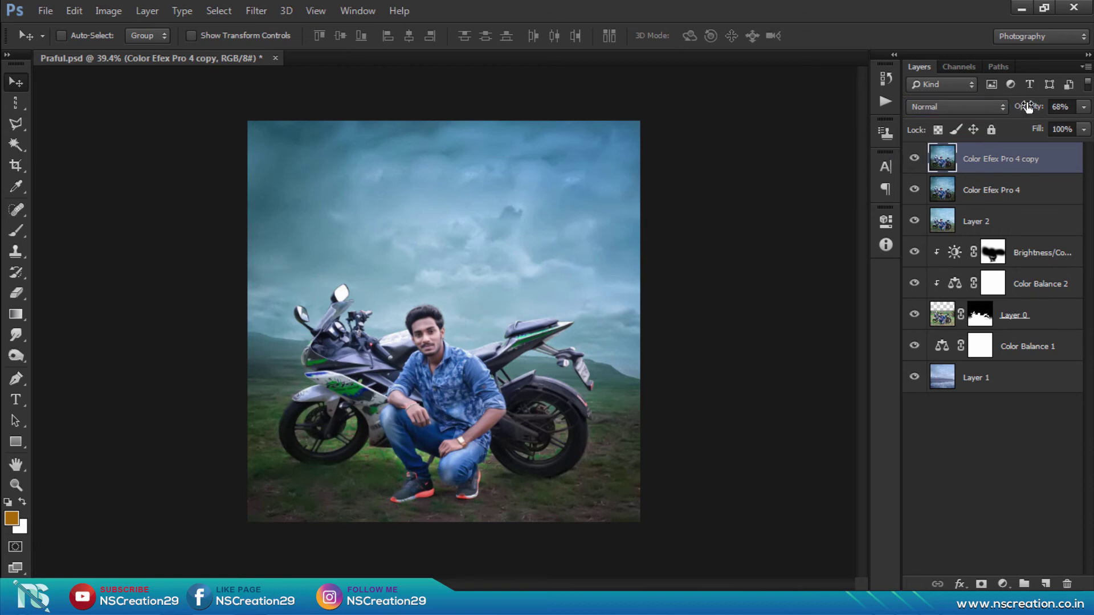
drag(1024, 109, 1020, 110)
click(915, 159)
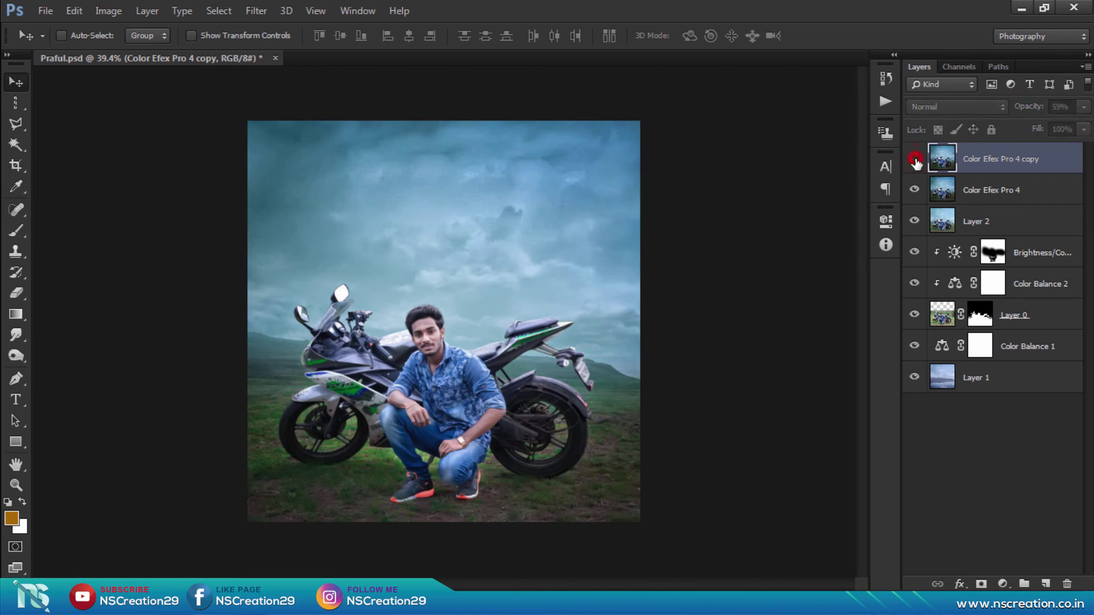
click(915, 159)
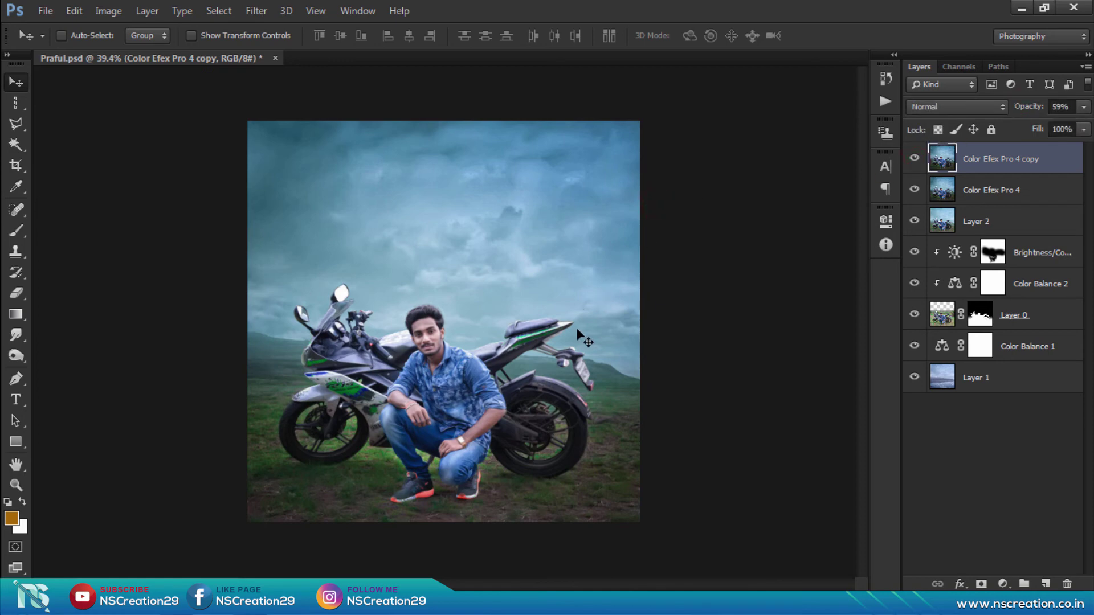
drag(1024, 114, 1012, 115)
- Add a new Layer 3 and load a large brush with light blue sampled from the sky
click(912, 164)
click(1046, 583)
click(18, 234)
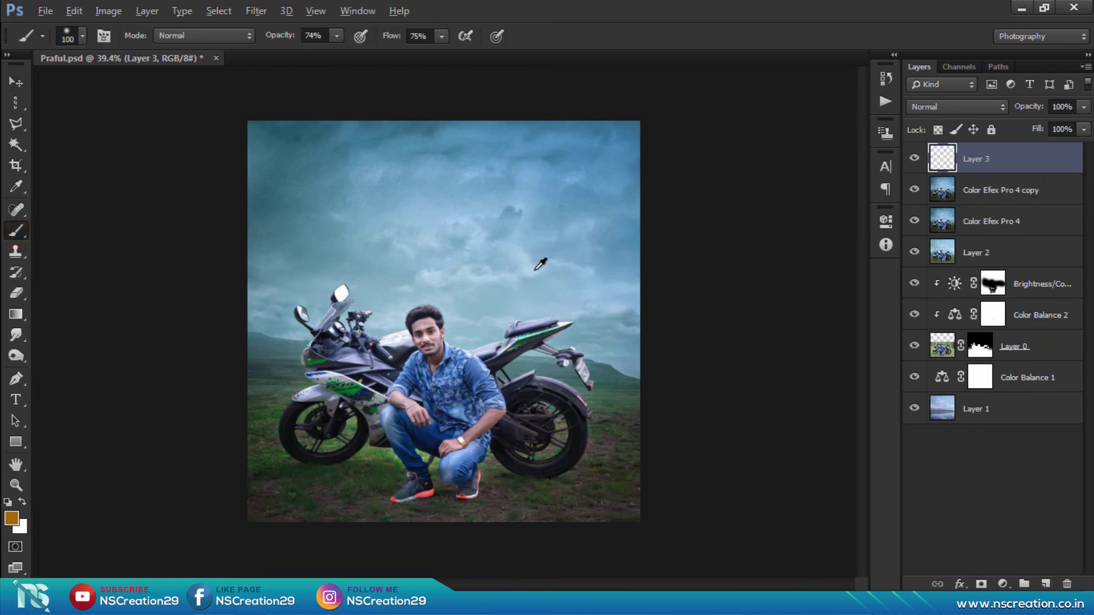
alt+click(539, 253)
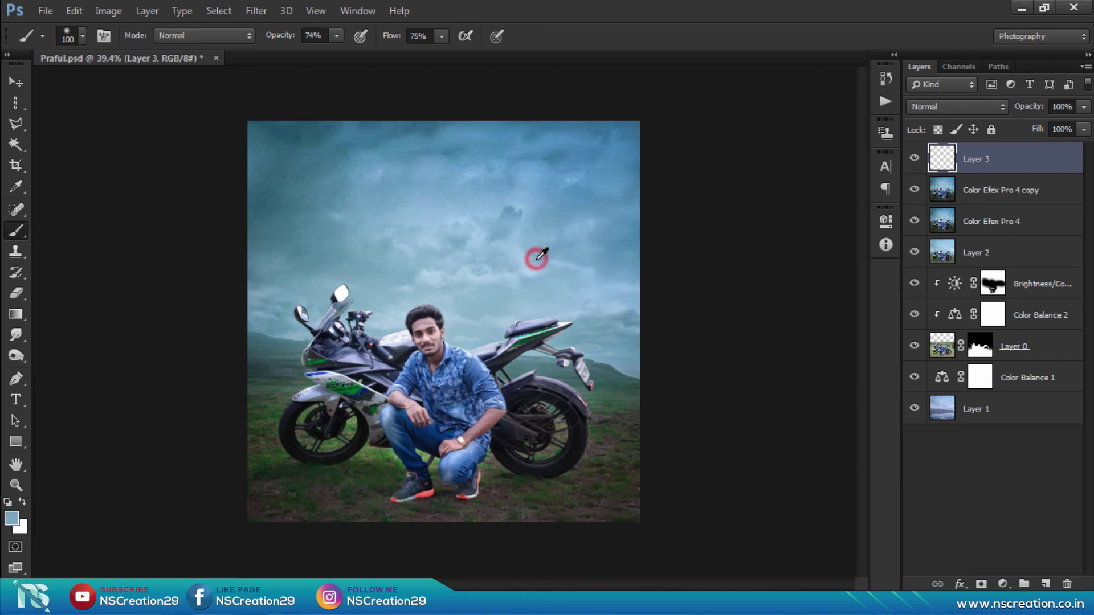
key(bracketright)
key(bracketright)
key(bracketright)
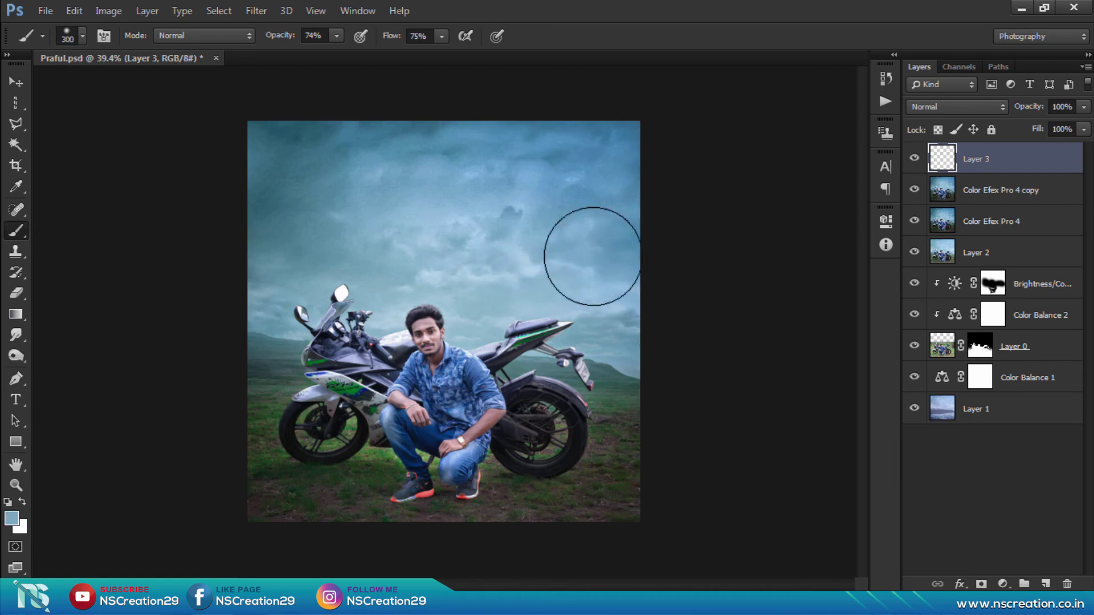
key(bracketright)
key(bracketright)
key(bracketright)
- Paint a soft light-blue glow into the upper-right sky at 100% flow and opacity
click(596, 256)
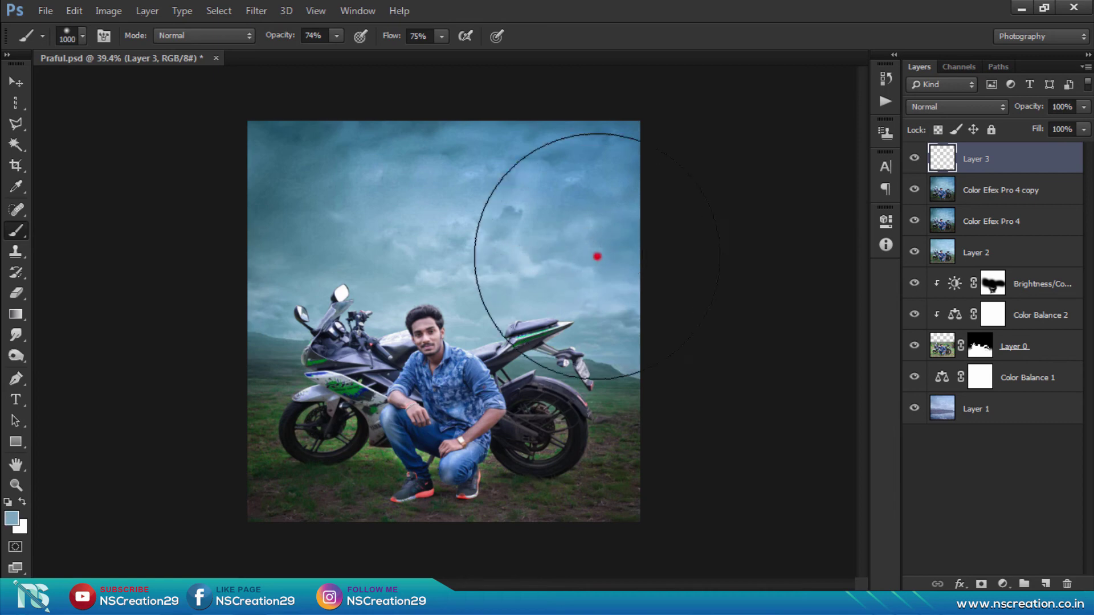
key(bracketright)
click(598, 257)
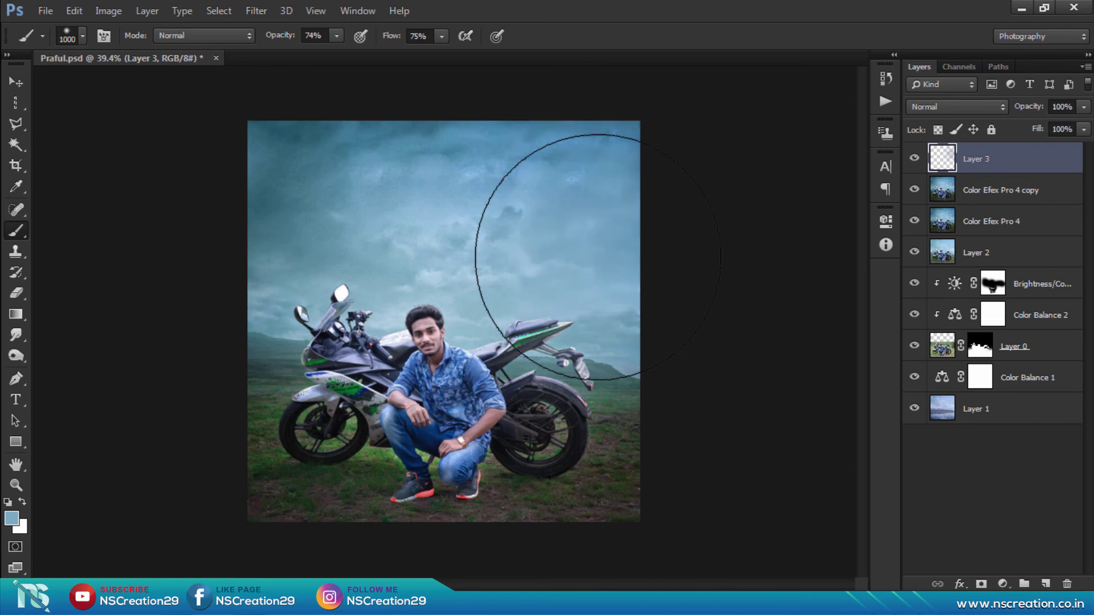
click(388, 36)
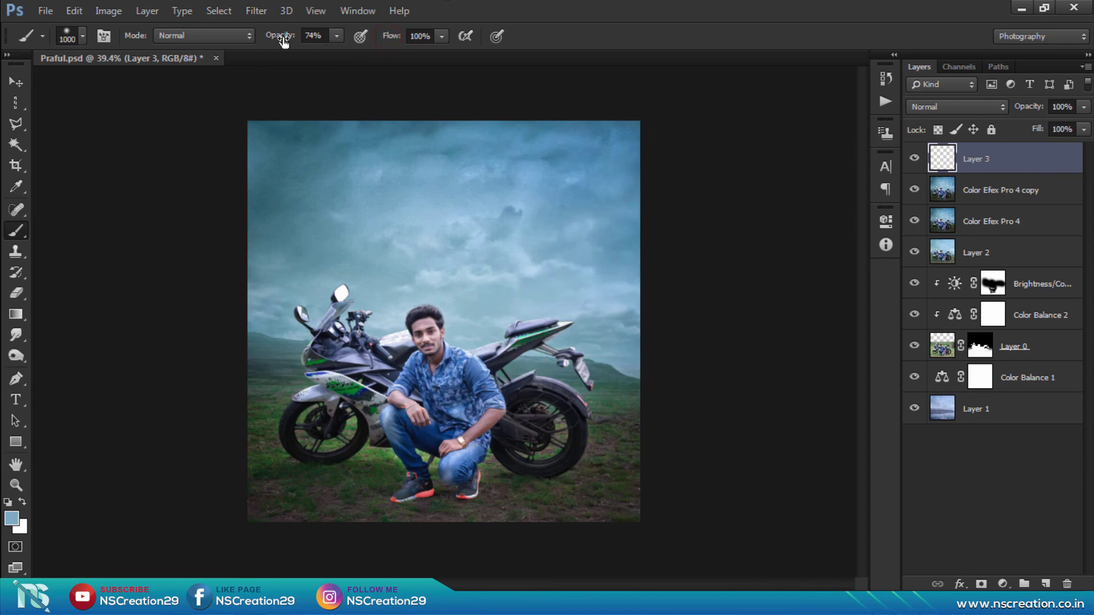
drag(282, 37, 447, 71)
click(622, 263)
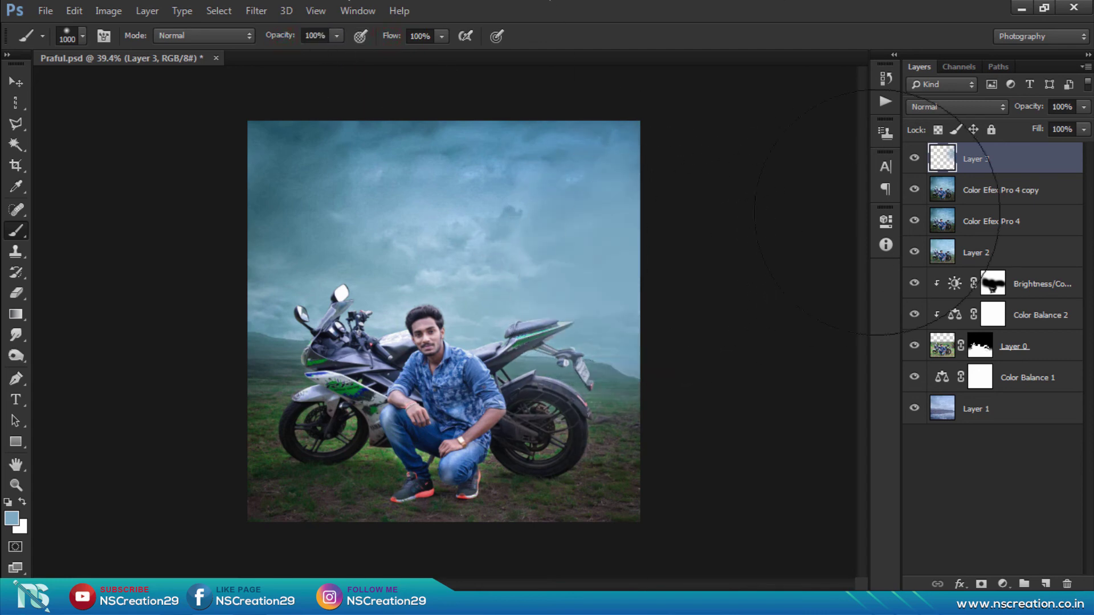
- Set Layer 3's blend mode to Screen
click(979, 107)
click(938, 251)
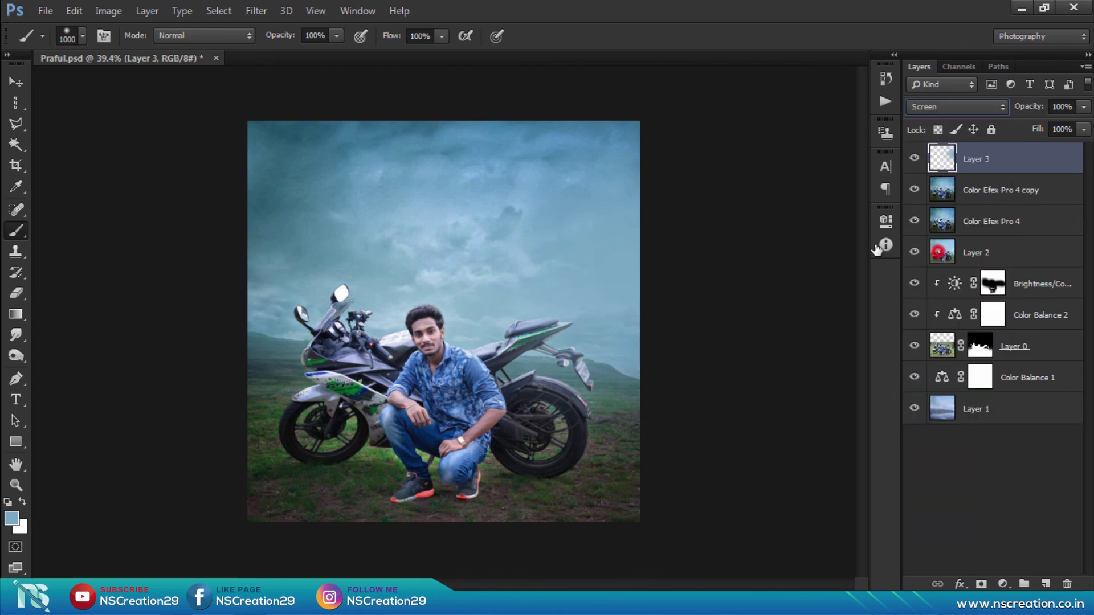
click(12, 83)
- Scale the glow up to about 127%, move it down-left, and set its opacity to 75%
key(ctrl+t)
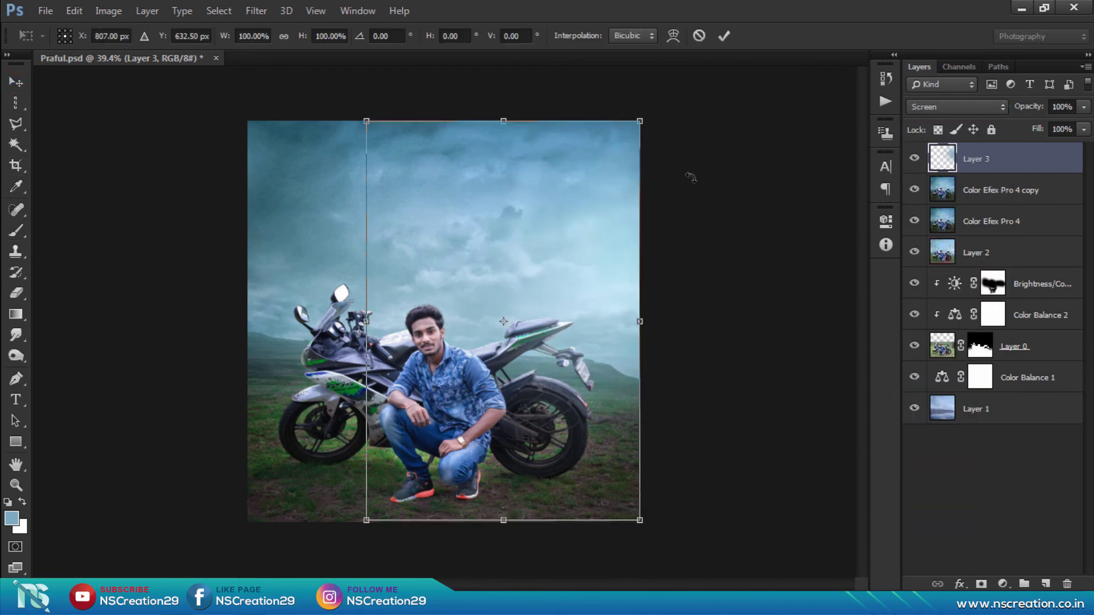
drag(641, 118, 716, 86)
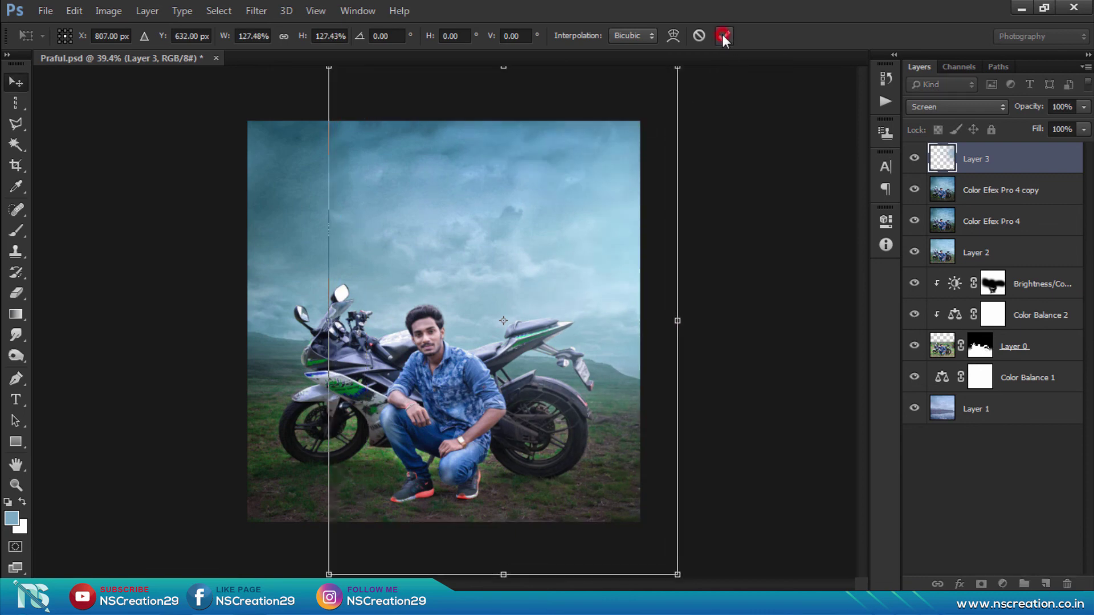
click(723, 36)
drag(609, 190, 585, 212)
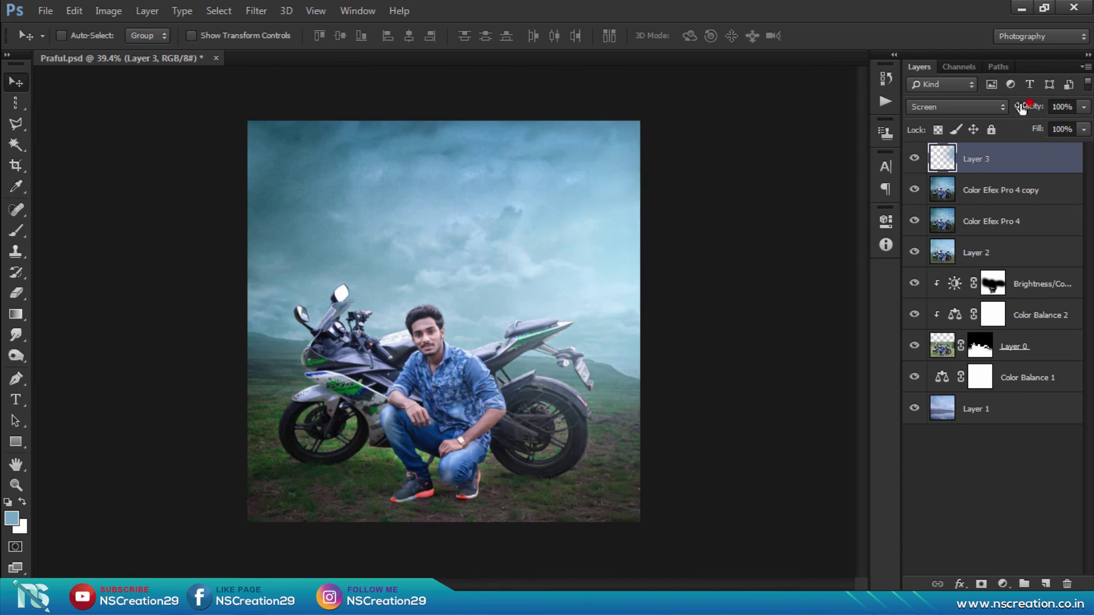
drag(1028, 106, 1013, 108)
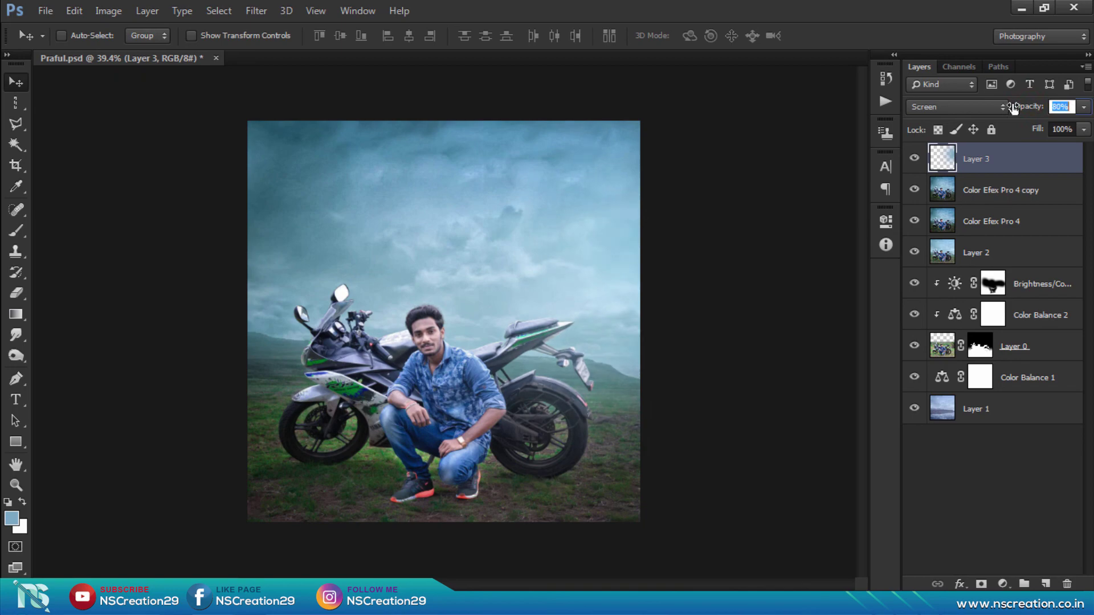